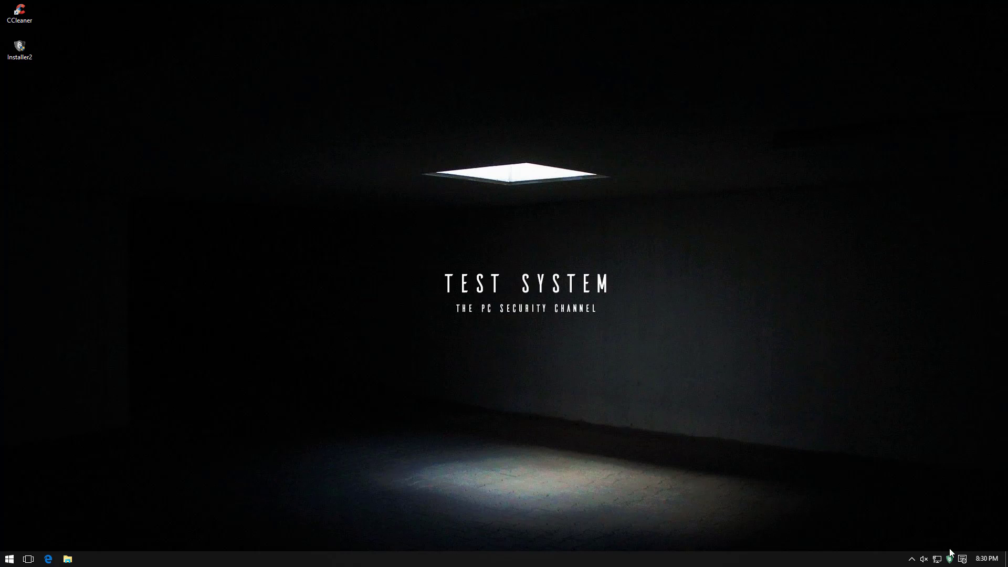
Open Ransomware Shield from the tray and view its Backups page with three stored C: backups
{"action": "double_click", "coordinate": [949, 558]}
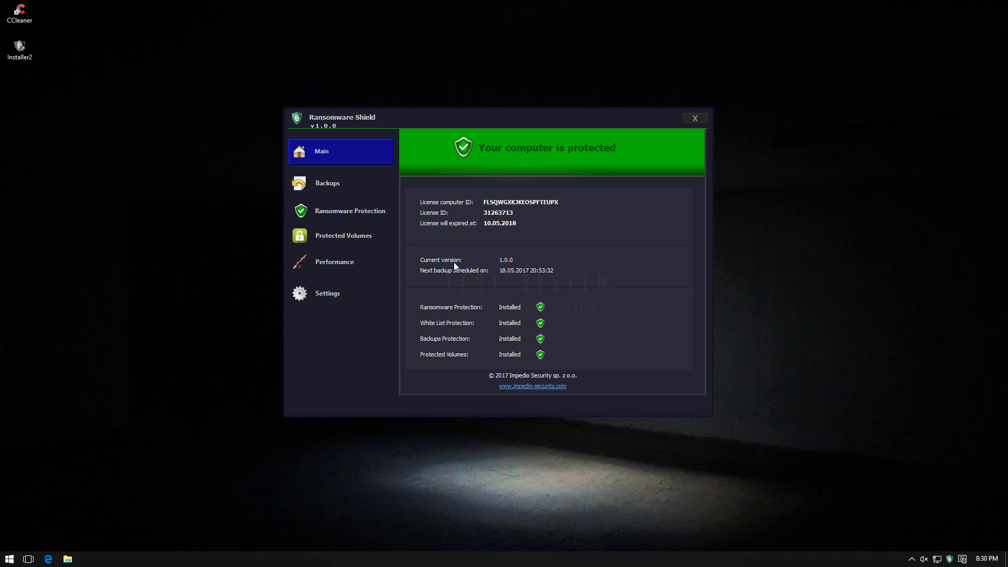
{"action": "left_click", "coordinate": [353, 183]}
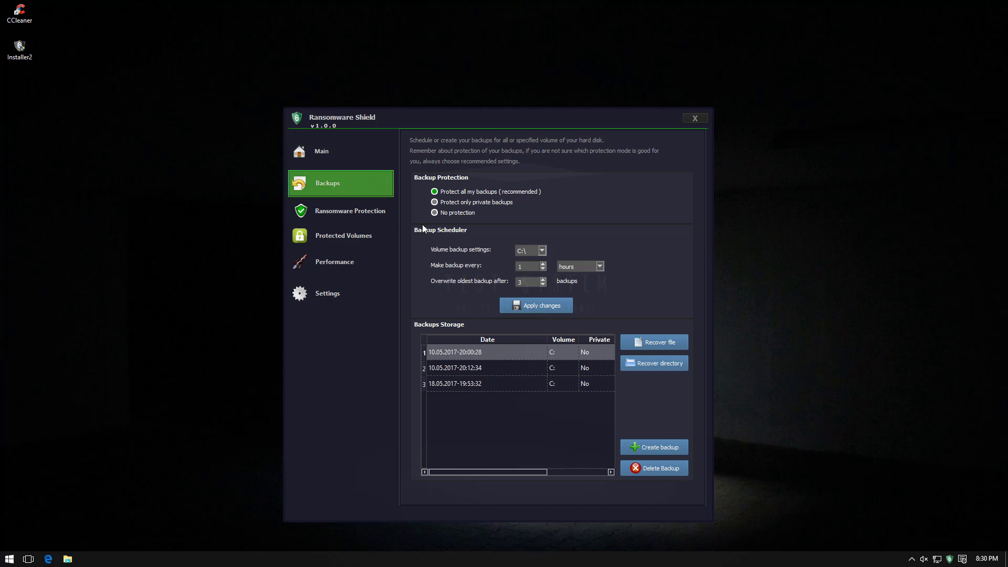
Browse the Ransomware Protection page's detection options and scroll through its 556 filetraps
{"action": "left_click", "coordinate": [378, 215]}
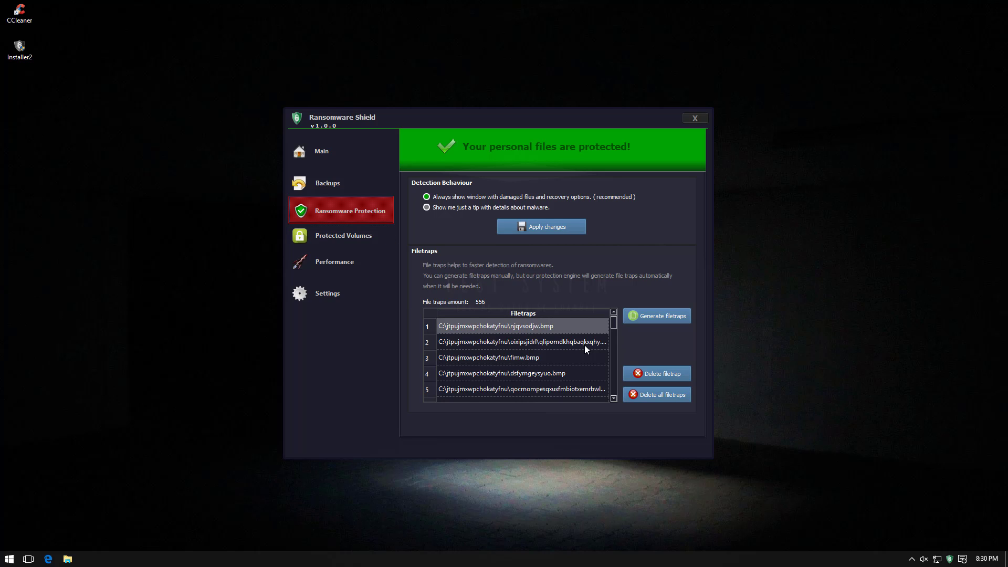
{"action": "mouse_move", "coordinate": [614, 325]}
{"action": "left_mouse_down"}
{"action": "mouse_move", "coordinate": [618, 400]}
{"action": "mouse_move", "coordinate": [607, 320]}
{"action": "left_mouse_up"}
Create Protected Volume 0 on the Protected Volumes page and mount it as drive A:
{"action": "left_click", "coordinate": [336, 237]}
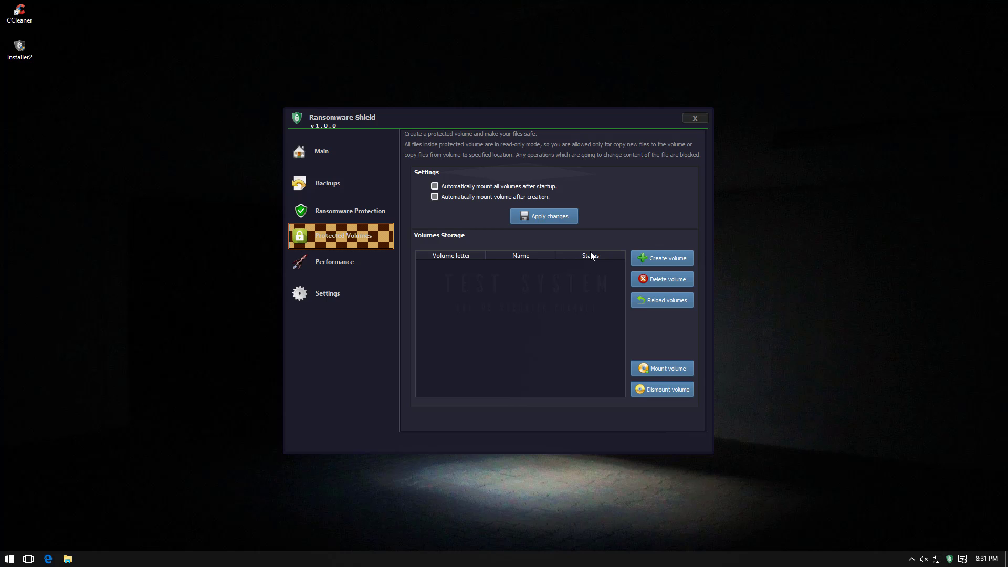
{"action": "left_click", "coordinate": [649, 257]}
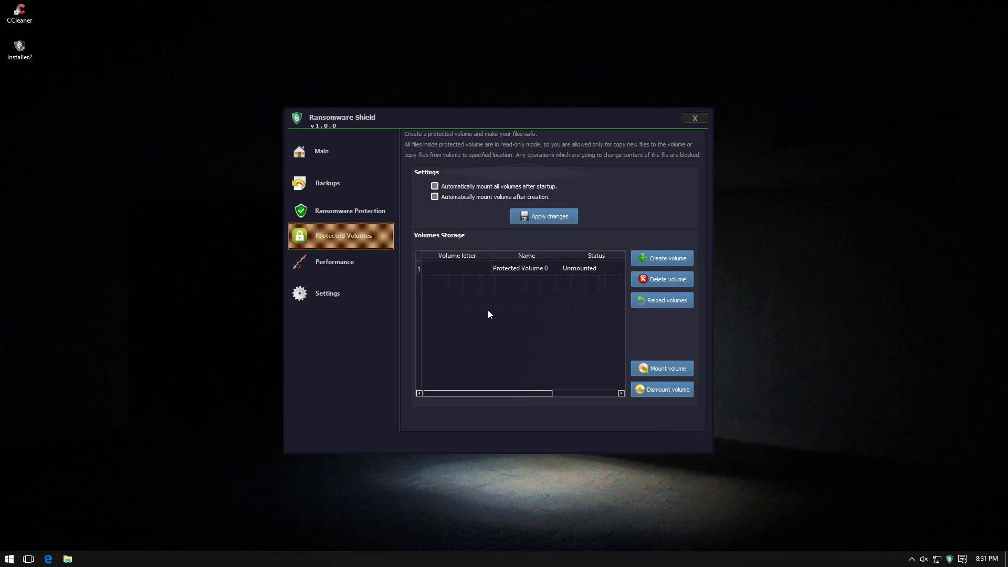
{"action": "left_click", "coordinate": [505, 271]}
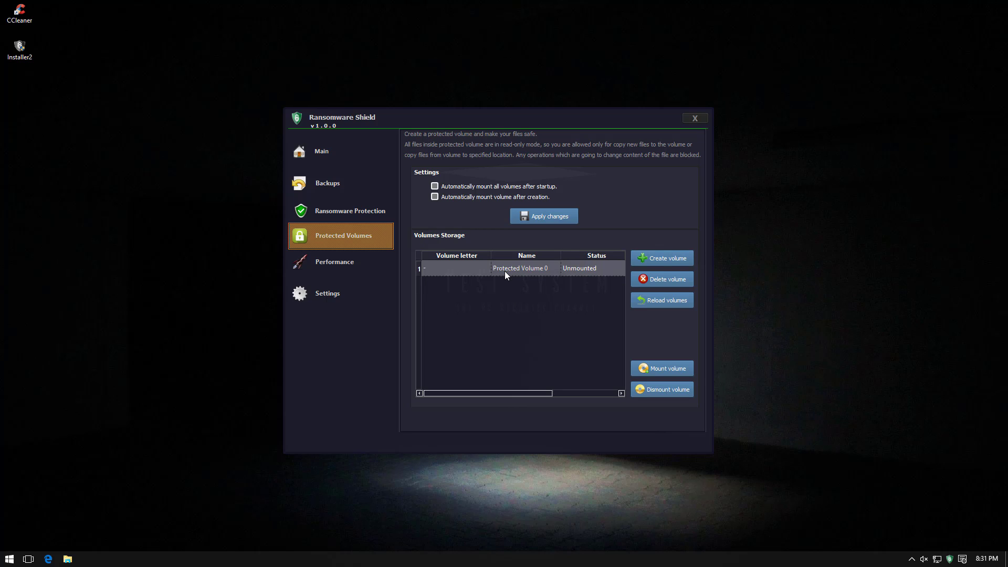
{"action": "left_click", "coordinate": [666, 368]}
Open the empty Protected Volume 0 (A:) drive from This PC in File Explorer, then close Explorer
{"action": "left_click", "coordinate": [67, 558]}
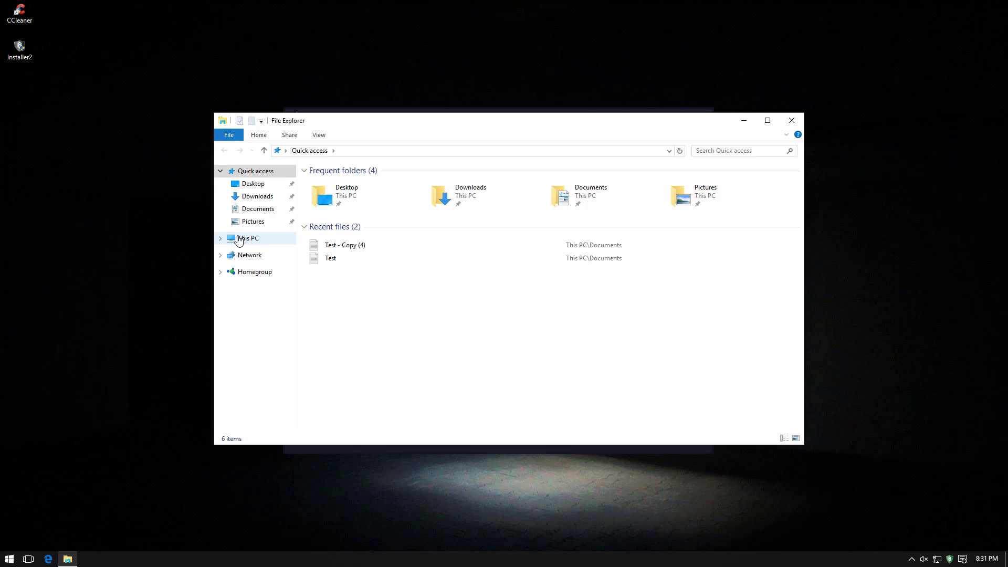
{"action": "left_click", "coordinate": [246, 238]}
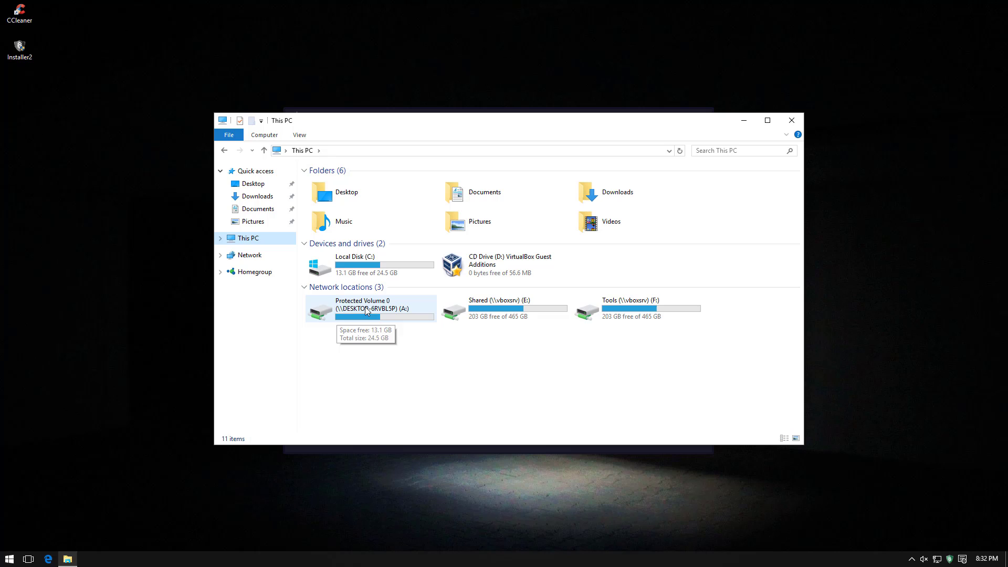
{"action": "double_click", "coordinate": [379, 313]}
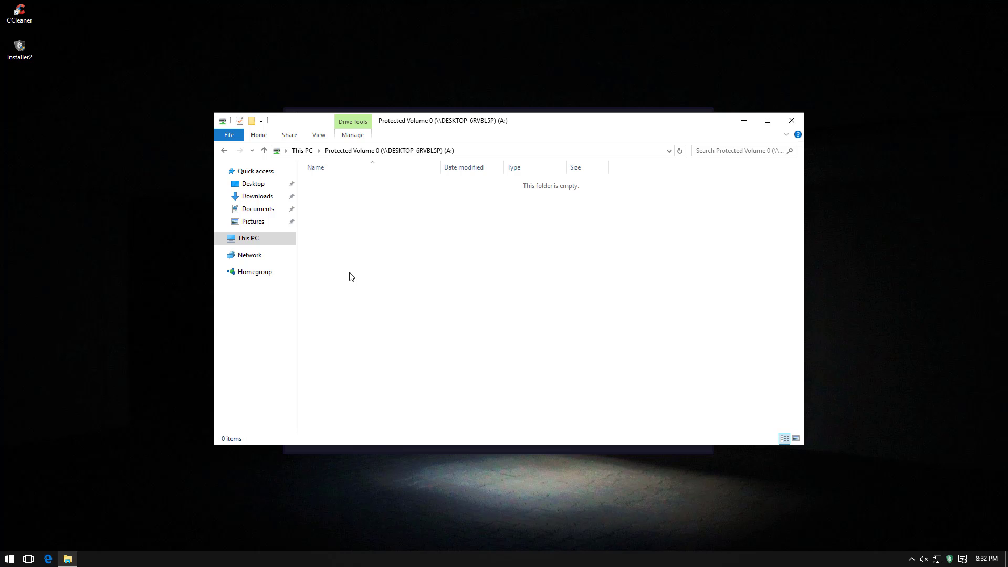
{"action": "key", "text": "alt+F4"}
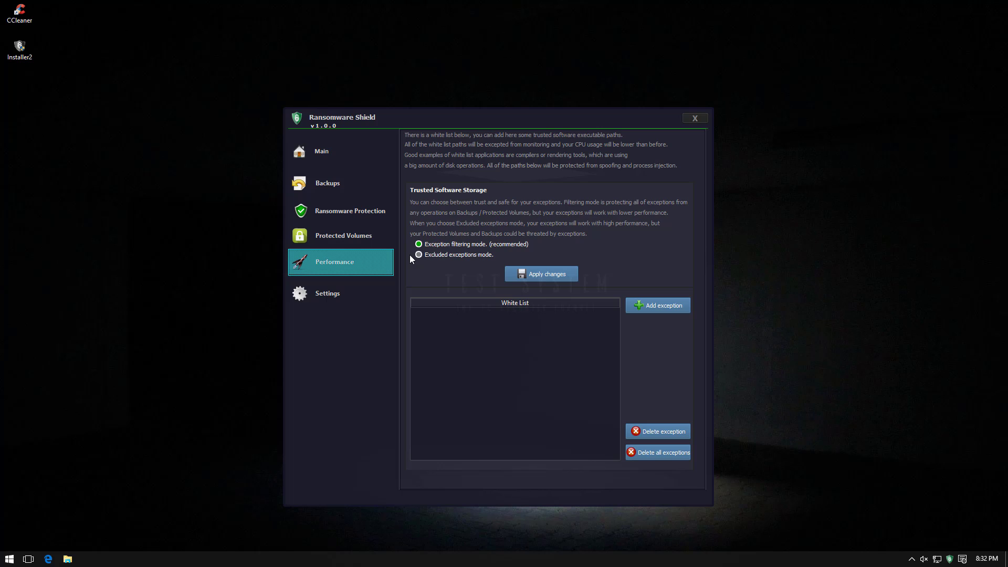
Look over the Settings page, then return to the Main page reporting the computer is protected
{"action": "left_click", "coordinate": [316, 292]}
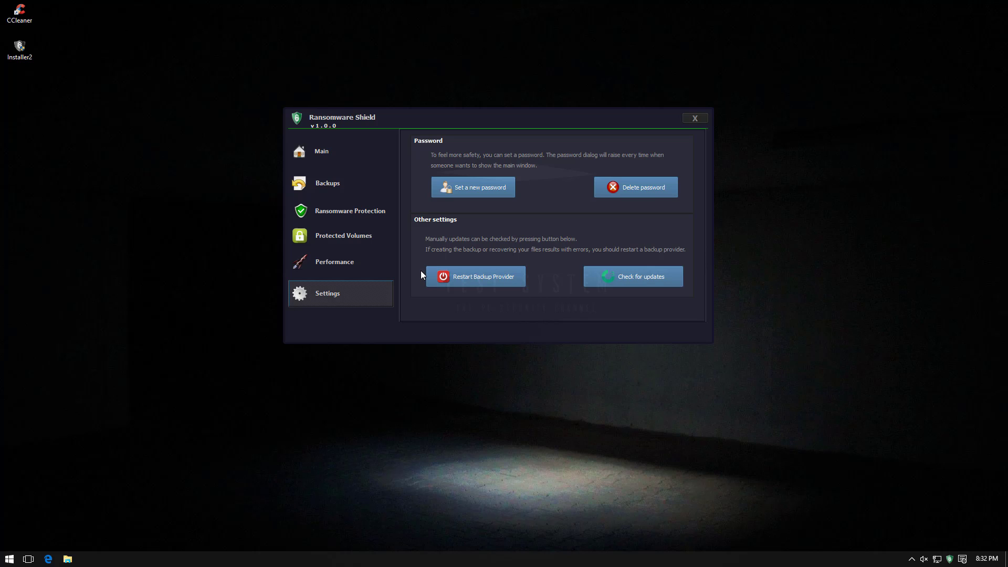
{"action": "left_click", "coordinate": [347, 150]}
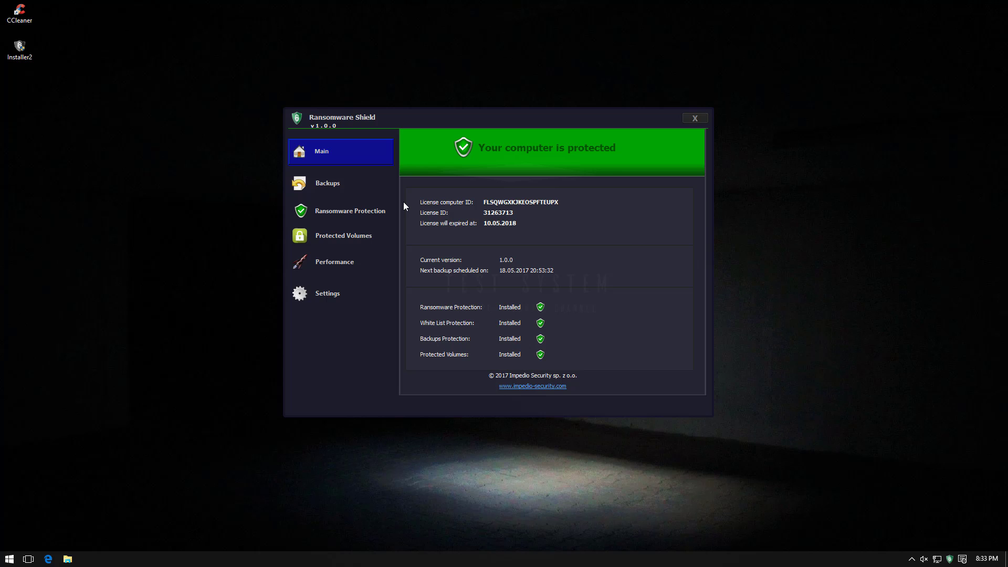
Close Ransomware Shield and browse File Explorer through Pictures and Documents to This PC
{"action": "left_click", "coordinate": [691, 122]}
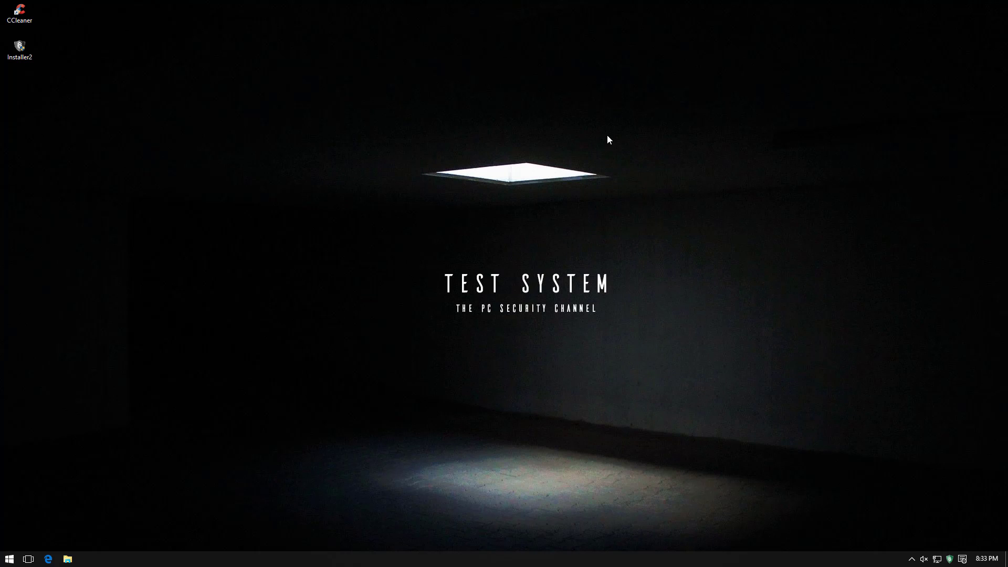
{"action": "left_click", "coordinate": [67, 559]}
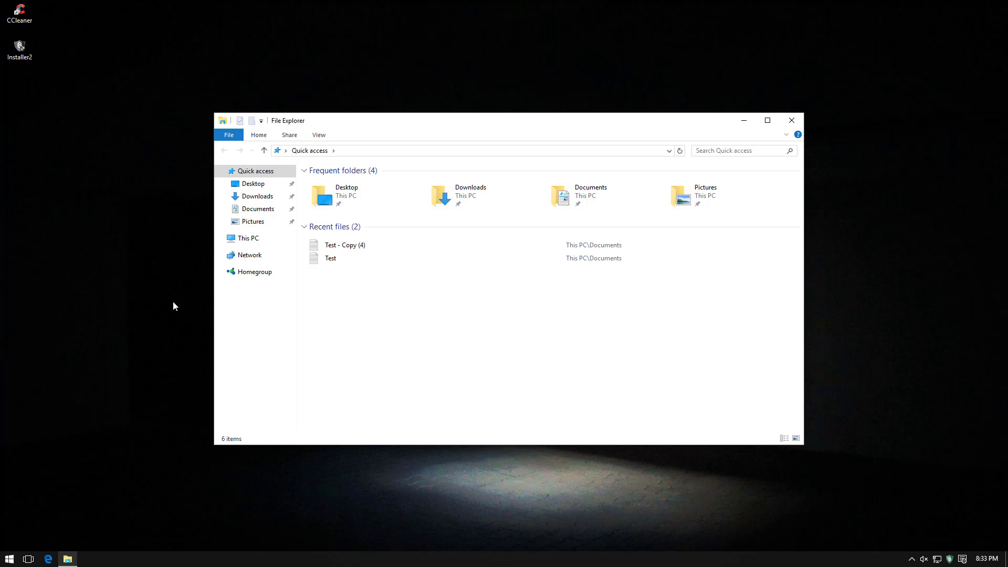
{"action": "left_click", "coordinate": [248, 223]}
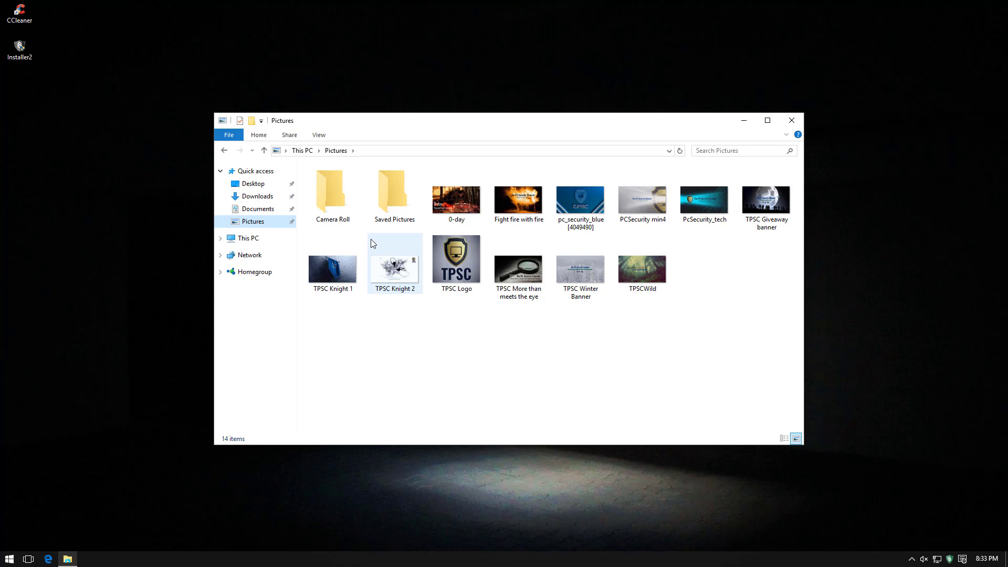
{"action": "left_click", "coordinate": [269, 210]}
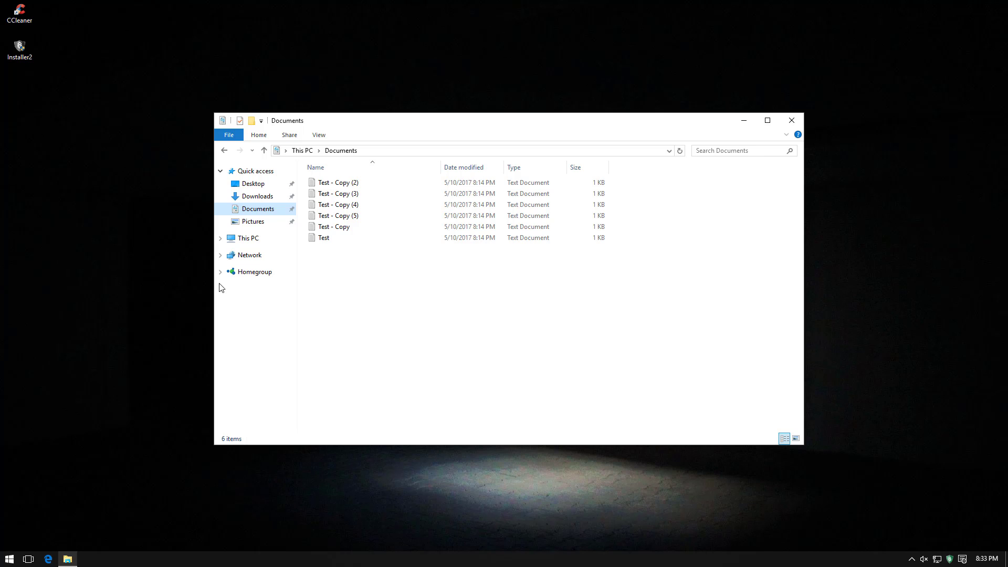
{"action": "left_click", "coordinate": [240, 243]}
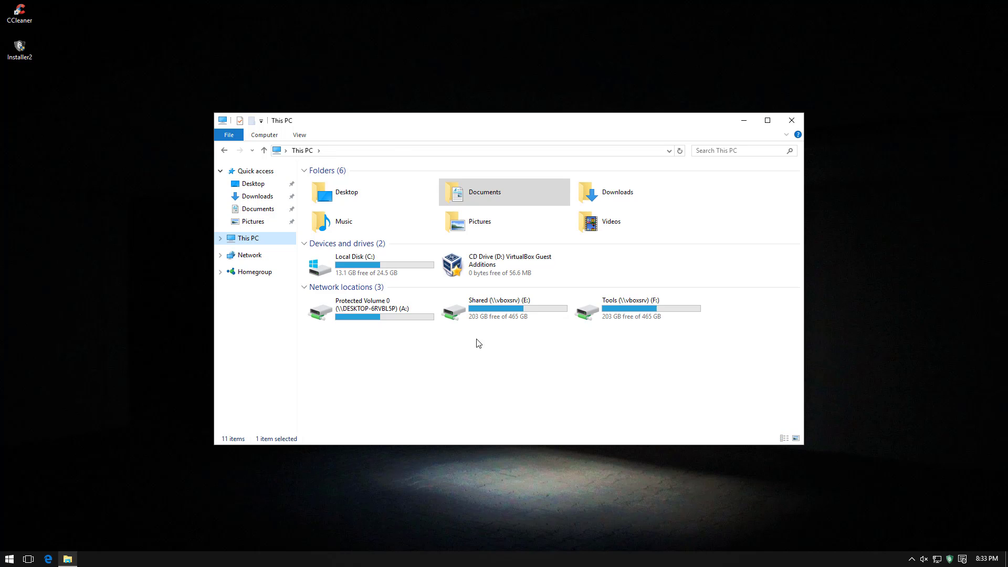
Copy the Selected Ransomware and New folders from Tools (F:) to the desktop and open New
{"action": "double_click", "coordinate": [606, 315]}
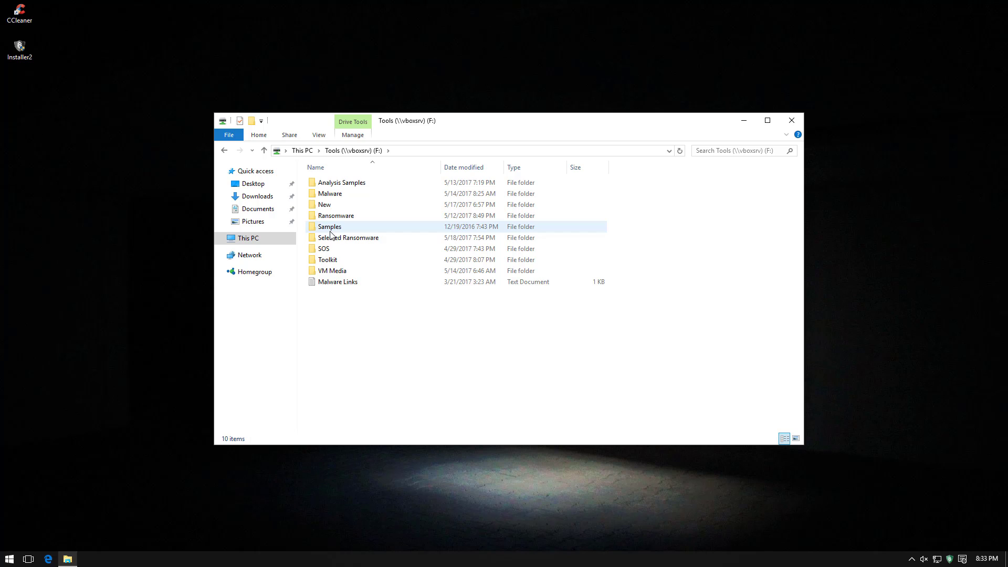
{"action": "left_click_drag", "start_coordinate": [328, 243], "coordinate": [36, 113]}
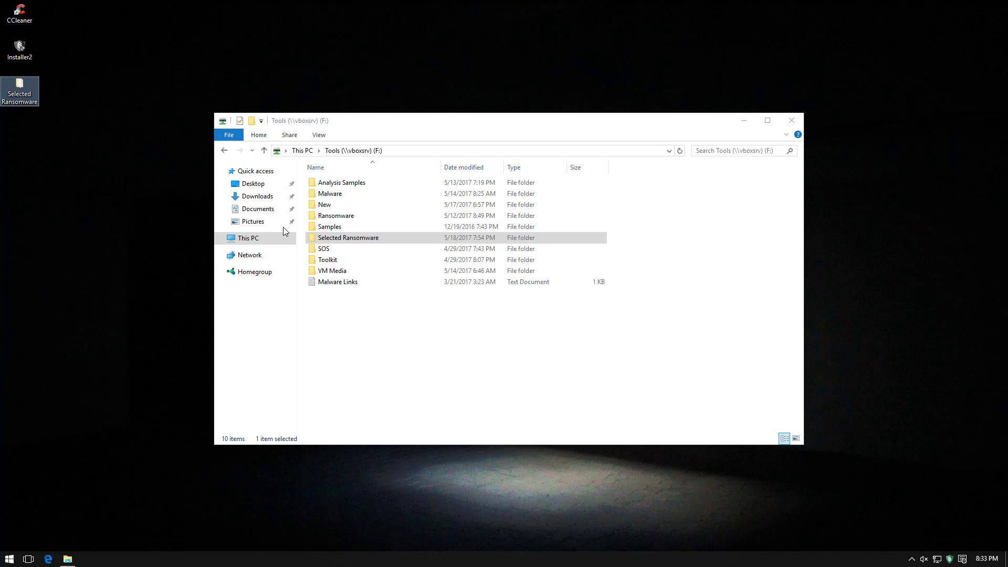
{"action": "left_click_drag", "start_coordinate": [325, 205], "coordinate": [21, 129]}
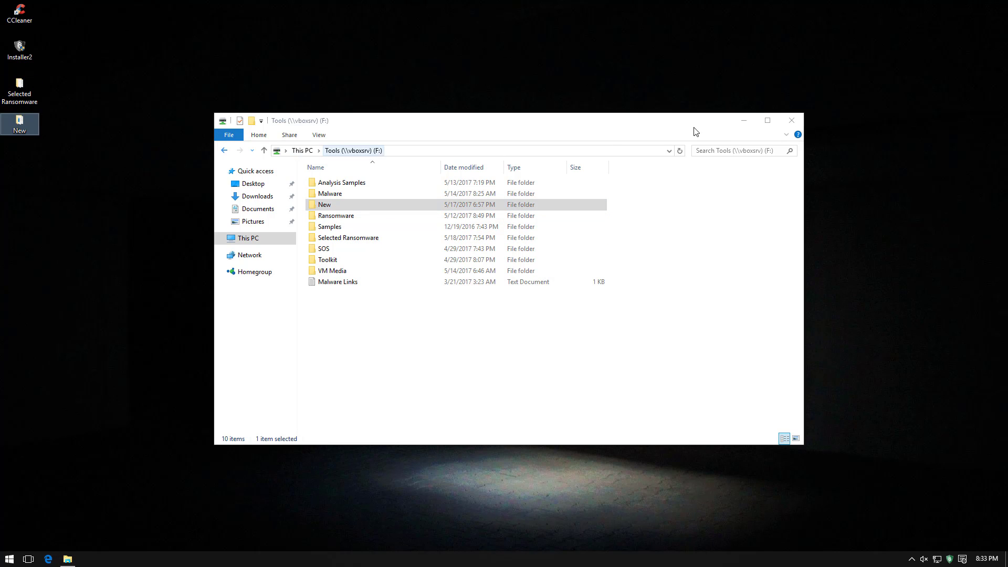
{"action": "left_click", "coordinate": [793, 120]}
{"action": "double_click", "coordinate": [22, 133]}
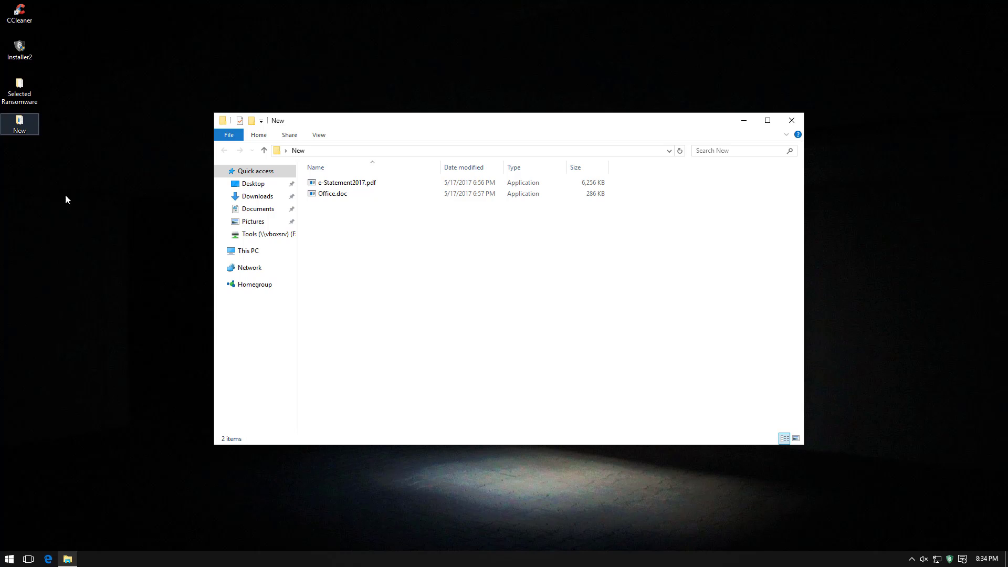
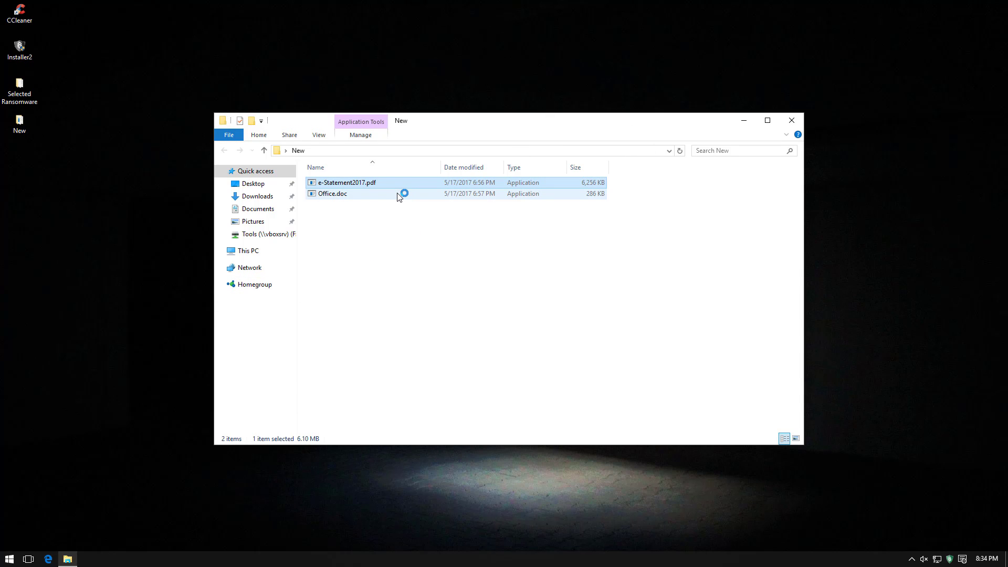
Open a second File Explorer window and browse to the encrypted 'SINTA I LOVE YOU' folder in Documents
{"action": "left_click", "coordinate": [67, 559]}
{"action": "right_click", "coordinate": [67, 560]}
{"action": "left_click", "coordinate": [67, 508]}
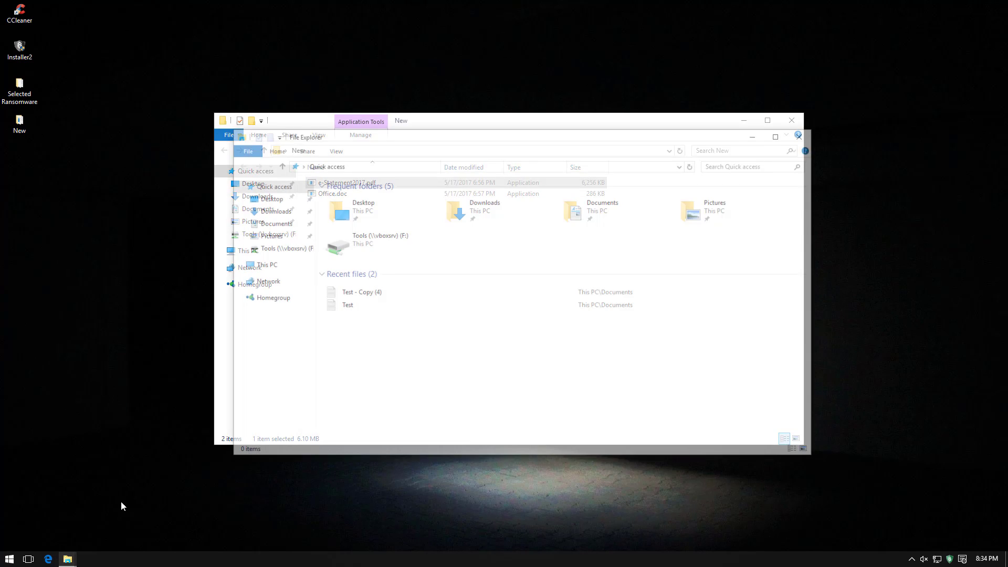
{"action": "left_click", "coordinate": [266, 235]}
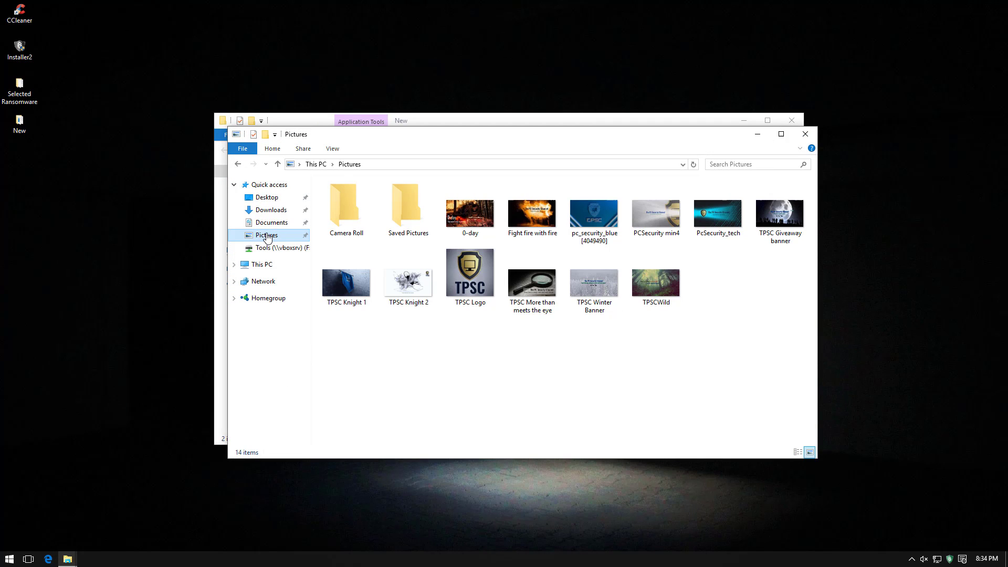
{"action": "left_click", "coordinate": [269, 224]}
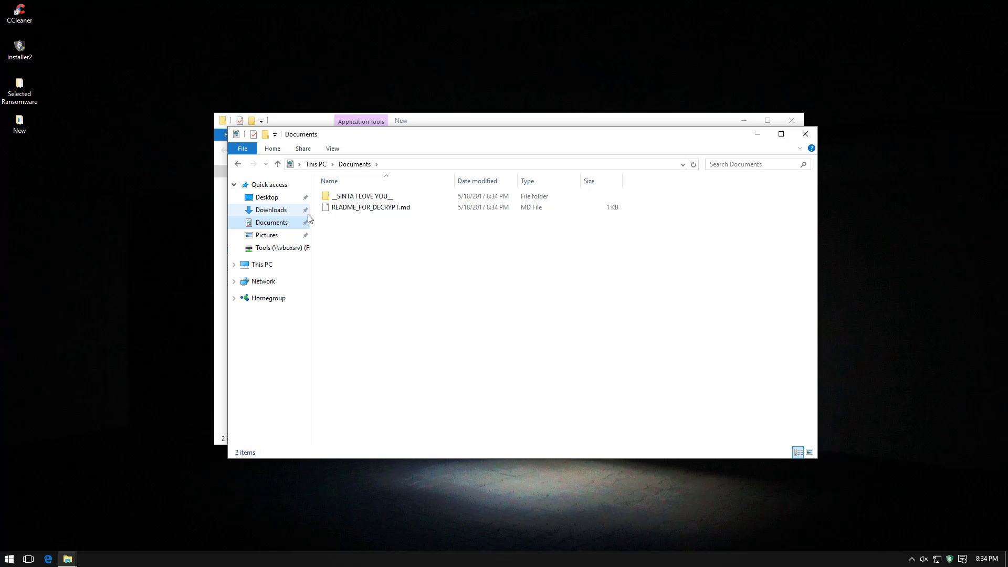
{"action": "left_click", "coordinate": [277, 236]}
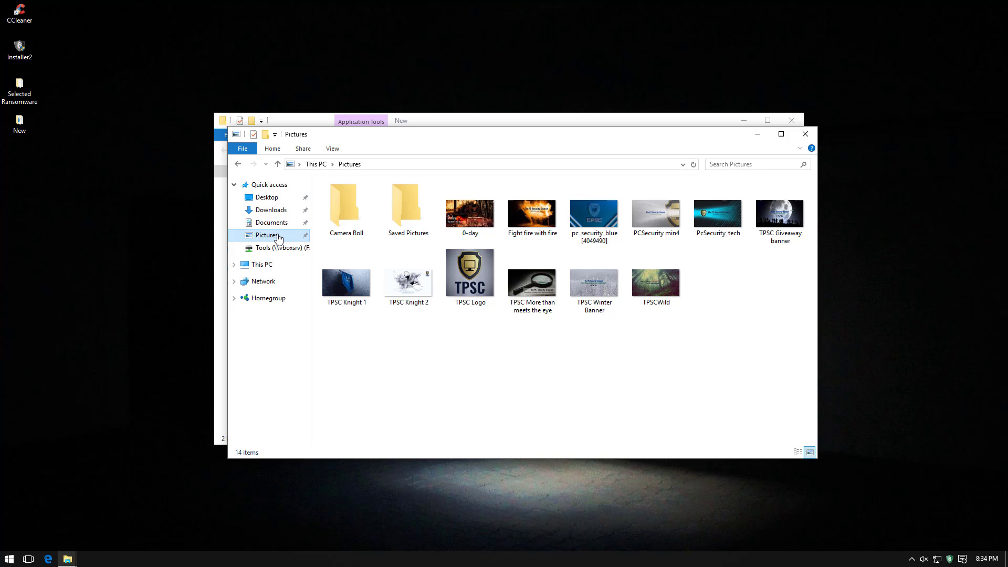
{"action": "left_click", "coordinate": [276, 227]}
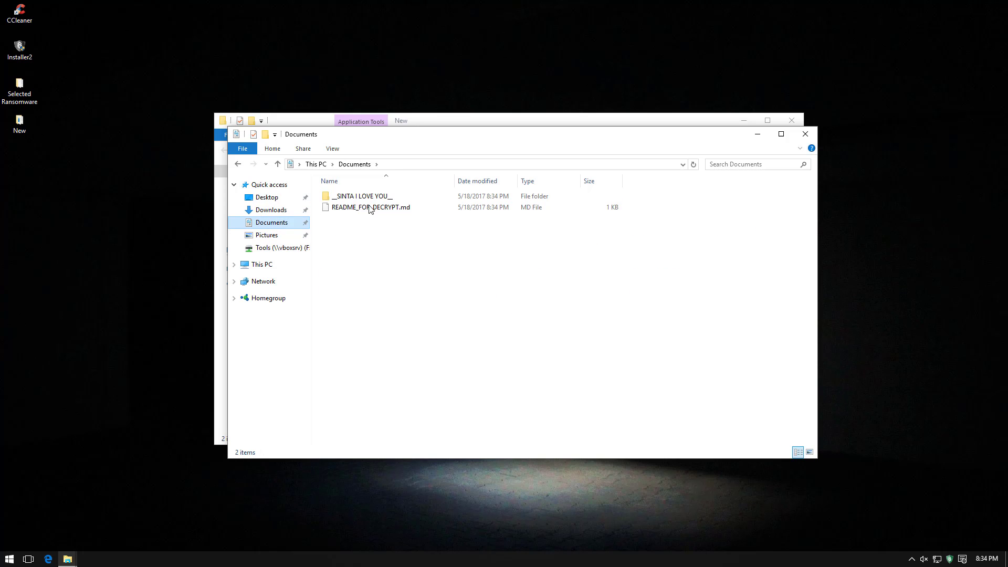
{"action": "double_click", "coordinate": [375, 199]}
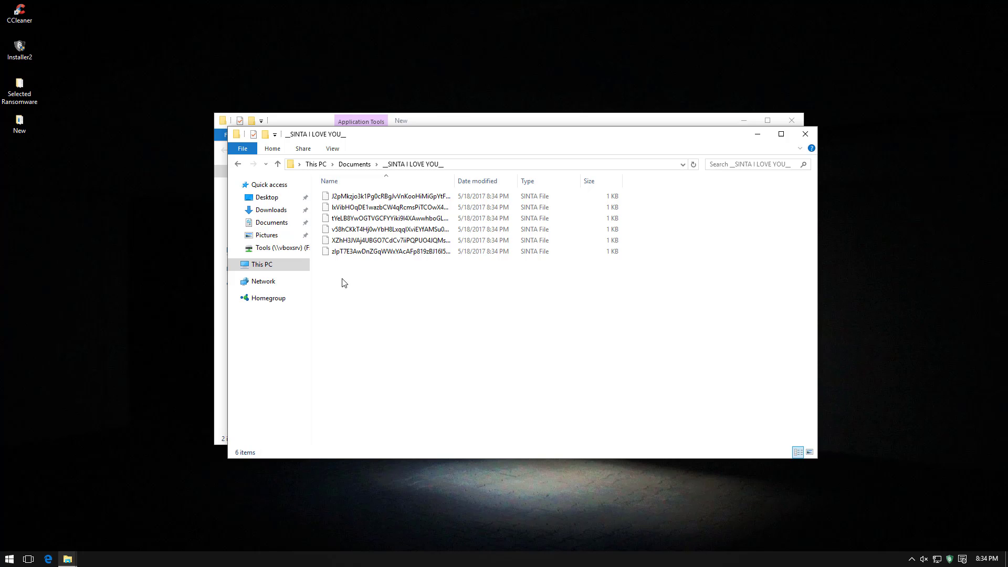
Close the encrypted-files window and ransom note, recheck Pictures and Documents, then move the This PC window
{"action": "left_click", "coordinate": [805, 134]}
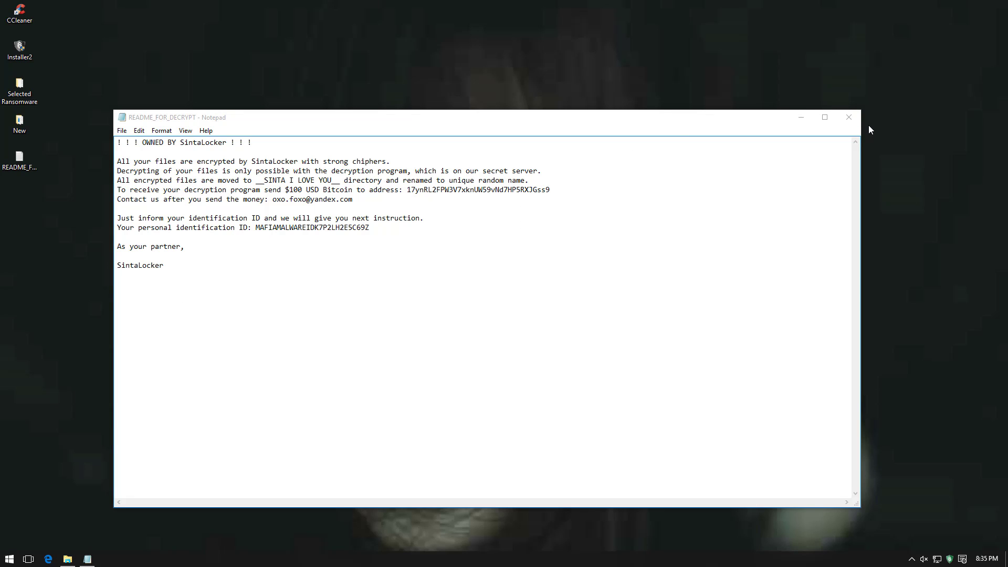
{"action": "left_click", "coordinate": [849, 117]}
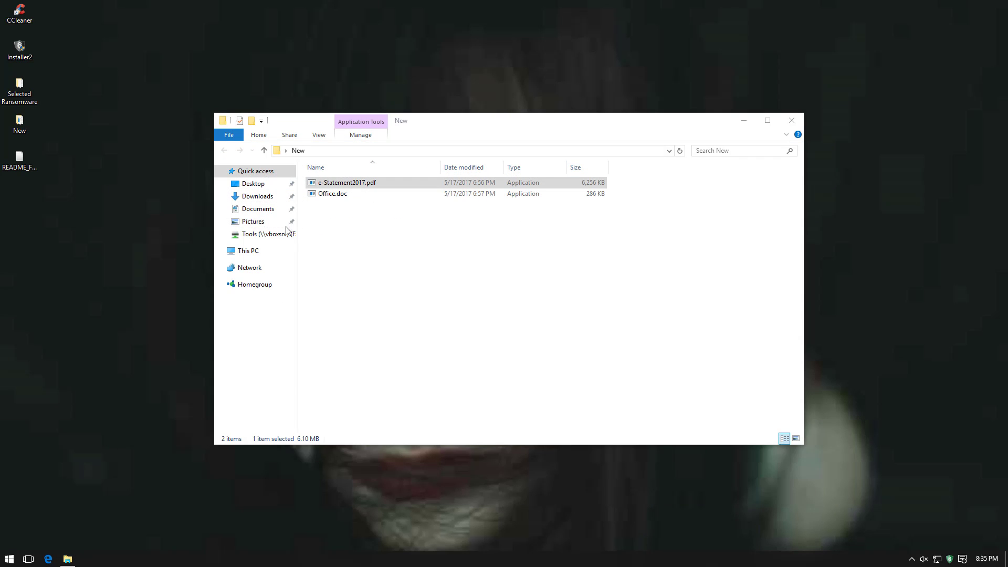
{"action": "left_click", "coordinate": [253, 221]}
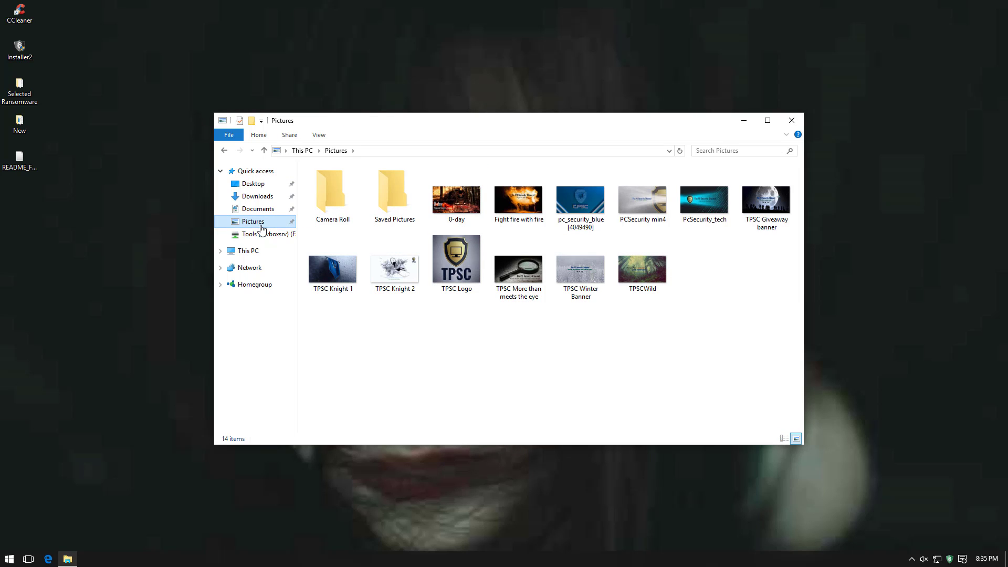
{"action": "left_click", "coordinate": [263, 209]}
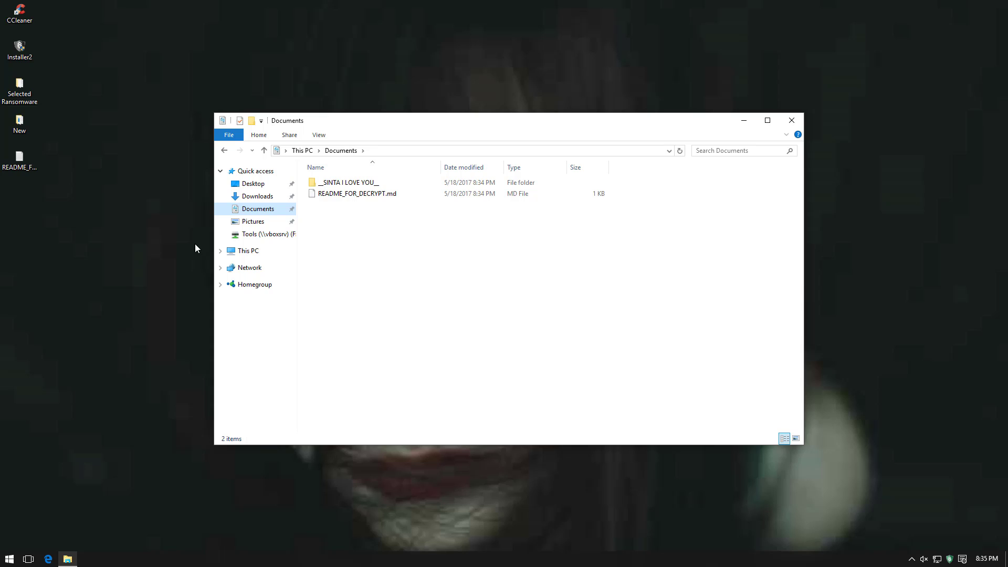
{"action": "left_click", "coordinate": [246, 251]}
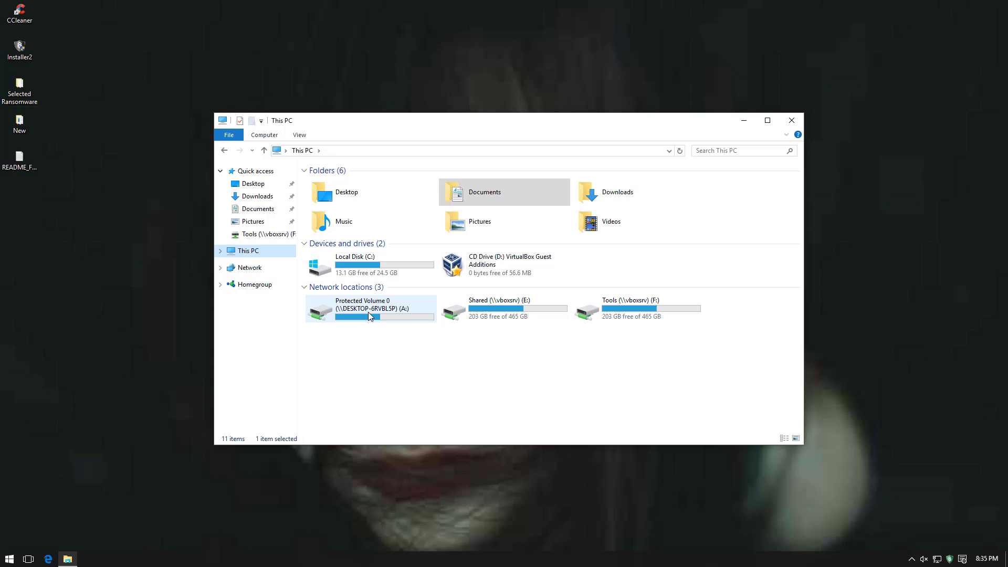
{"action": "mouse_move", "coordinate": [368, 312]}
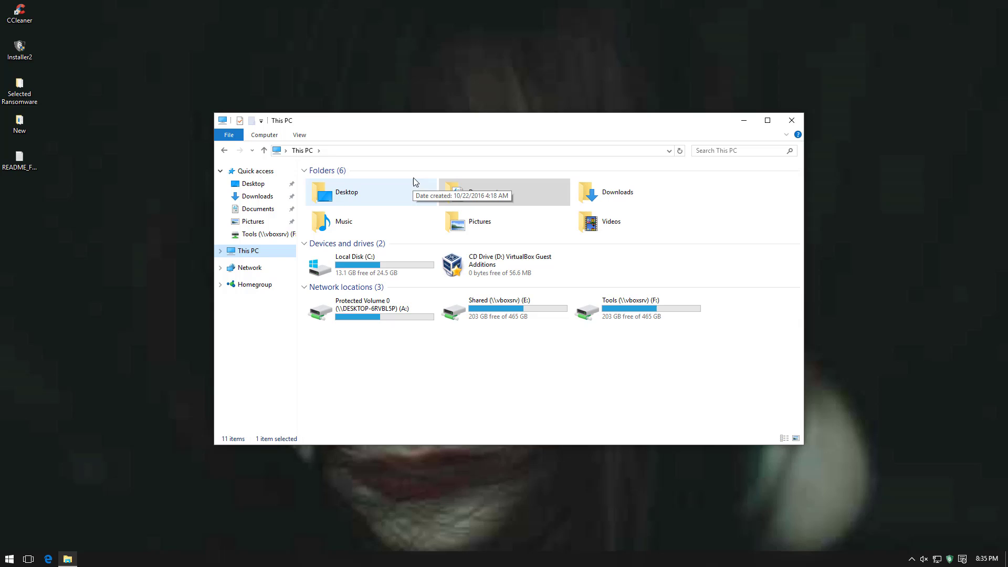
{"action": "left_click_drag", "start_coordinate": [428, 124], "coordinate": [384, 143]}
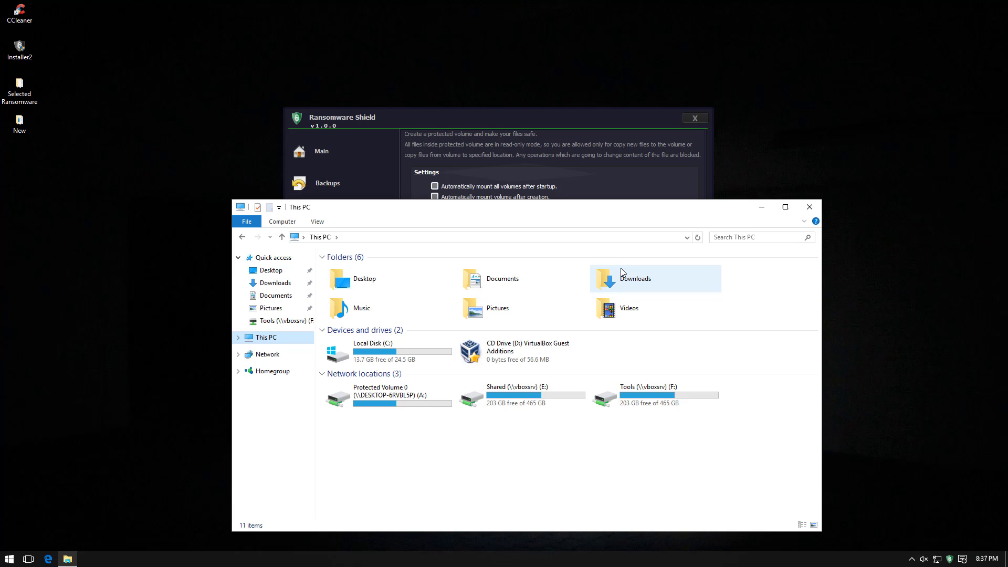
Take a VirtualBox snapshot of the virtual machine, naming it 'Pristine'
{"action": "left_click_drag", "start_coordinate": [355, 220], "coordinate": [361, 219]}
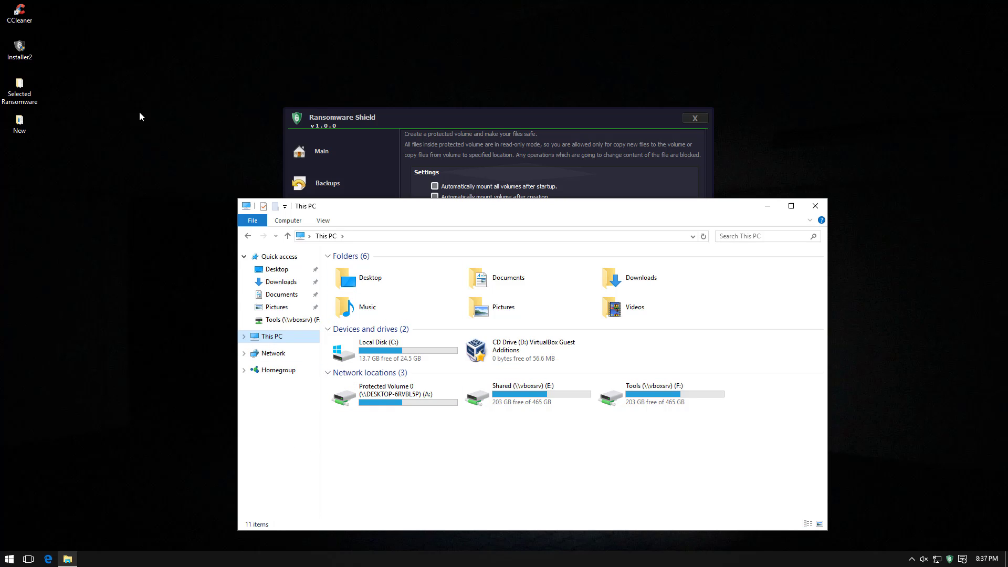
{"action": "key", "text": "ctrl+Home"}
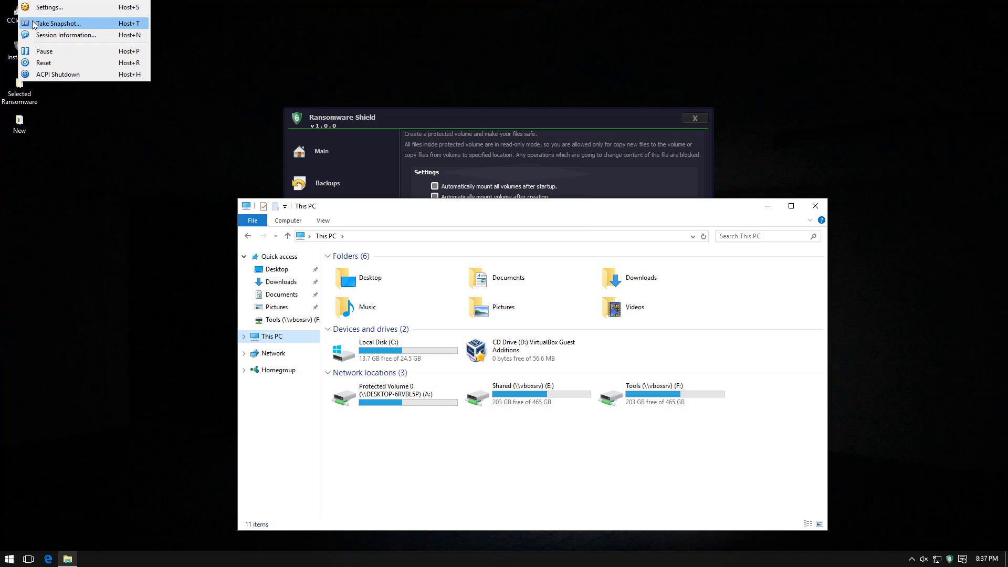
{"action": "left_click", "coordinate": [37, 20]}
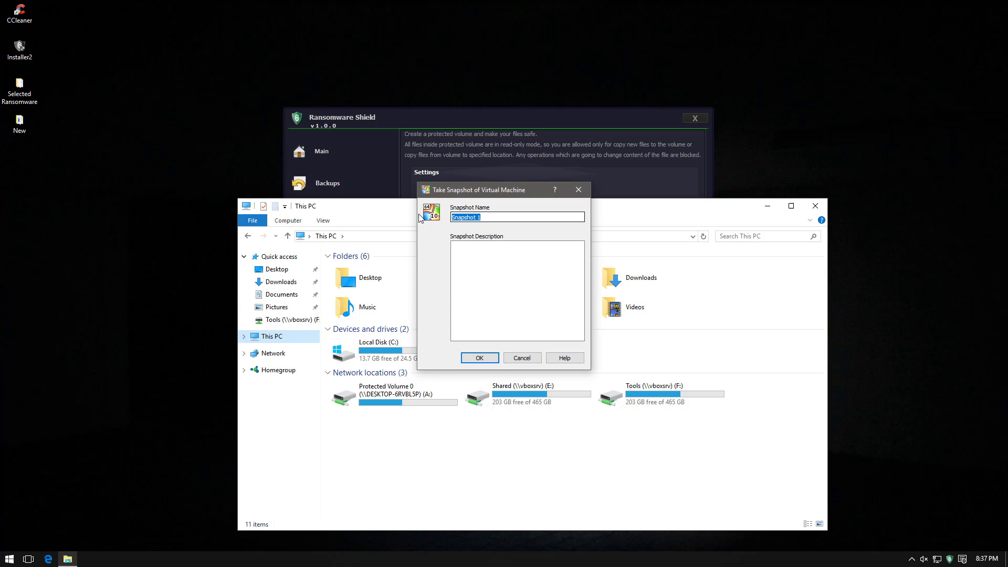
{"action": "type", "text": "Pristine"}
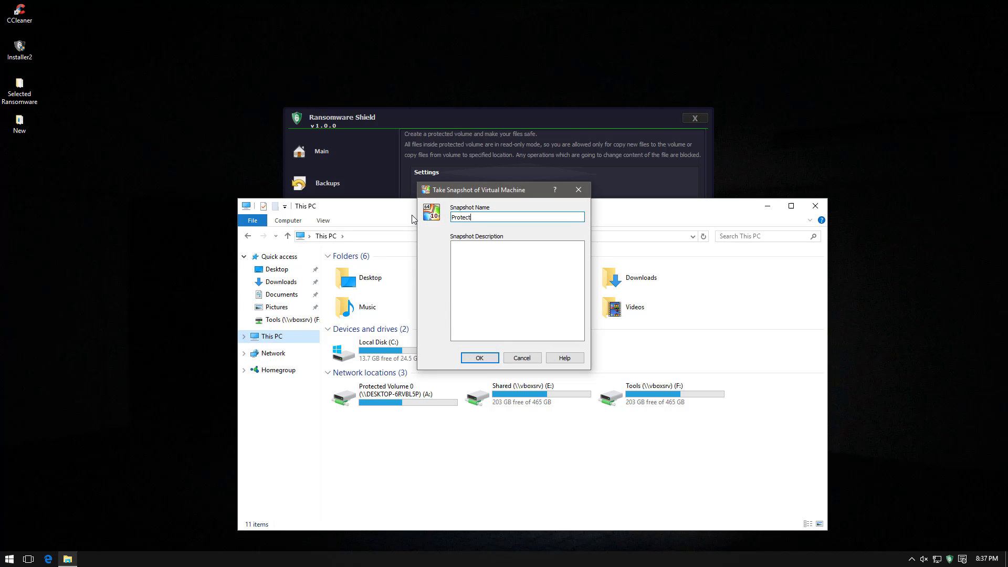
{"action": "key", "text": "Return"}
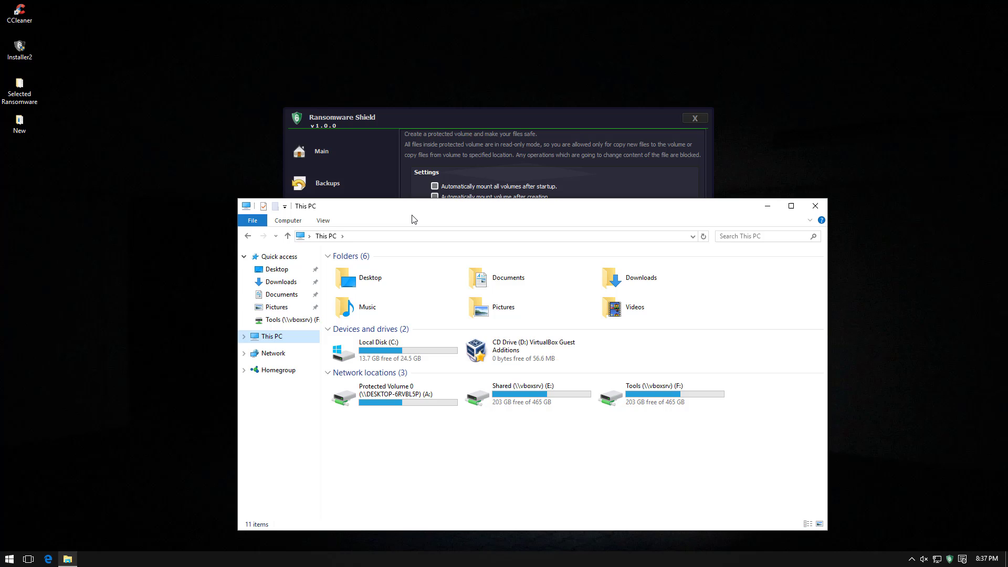
Copy the Test files from Documents into Protected Volume 0 (A:)
{"action": "left_click", "coordinate": [468, 127]}
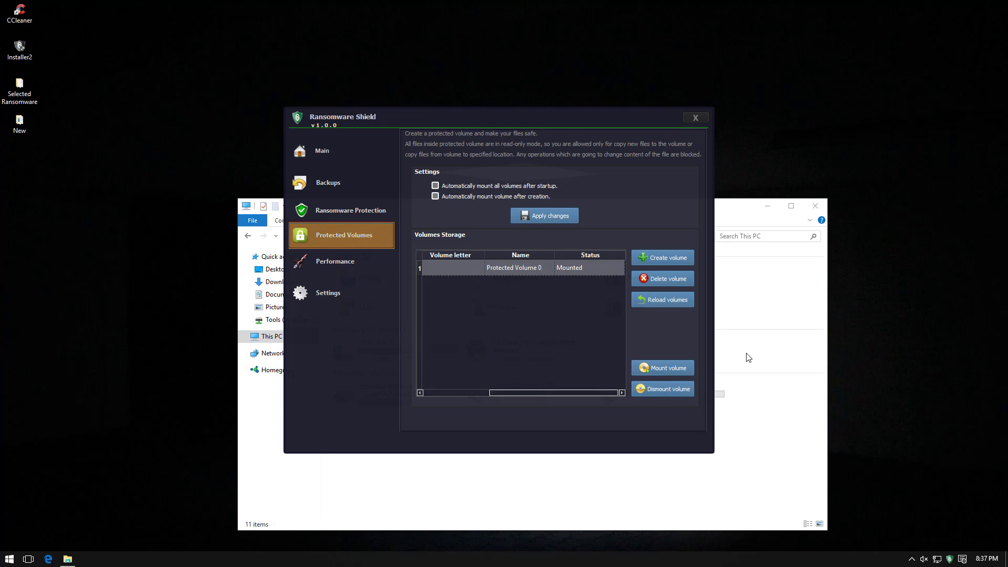
{"action": "left_click", "coordinate": [758, 360]}
{"action": "left_click", "coordinate": [282, 294]}
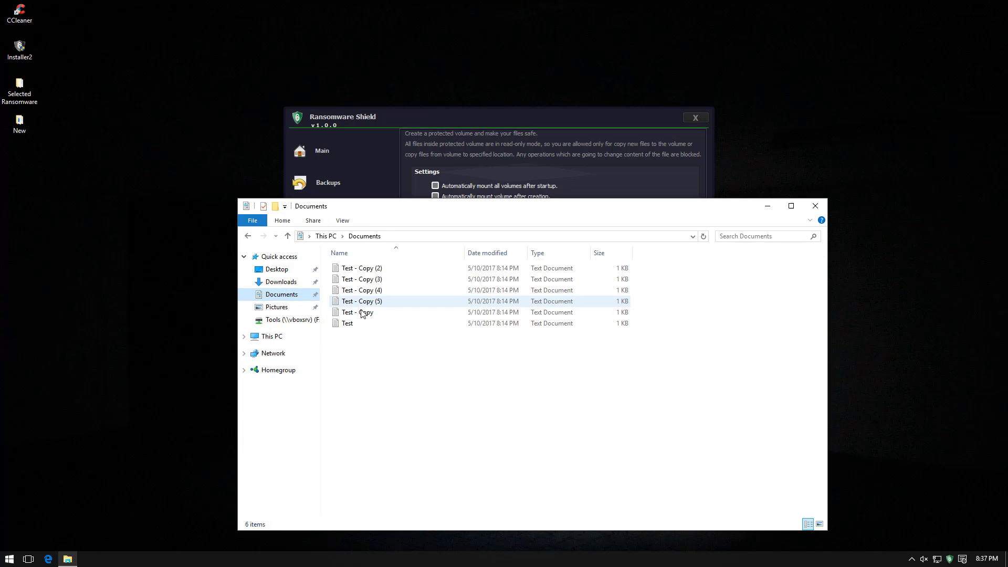
{"action": "left_click_drag", "start_coordinate": [363, 341], "coordinate": [357, 283]}
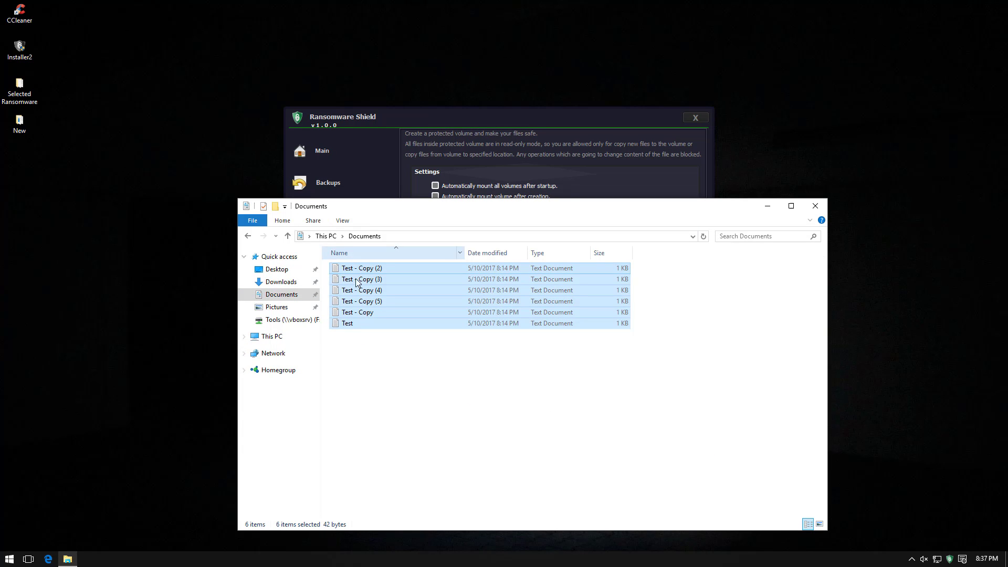
{"action": "left_click", "coordinate": [271, 336]}
{"action": "left_click", "coordinate": [357, 389]}
{"action": "double_click", "coordinate": [357, 390]}
{"action": "key", "text": "ctrl+v"}
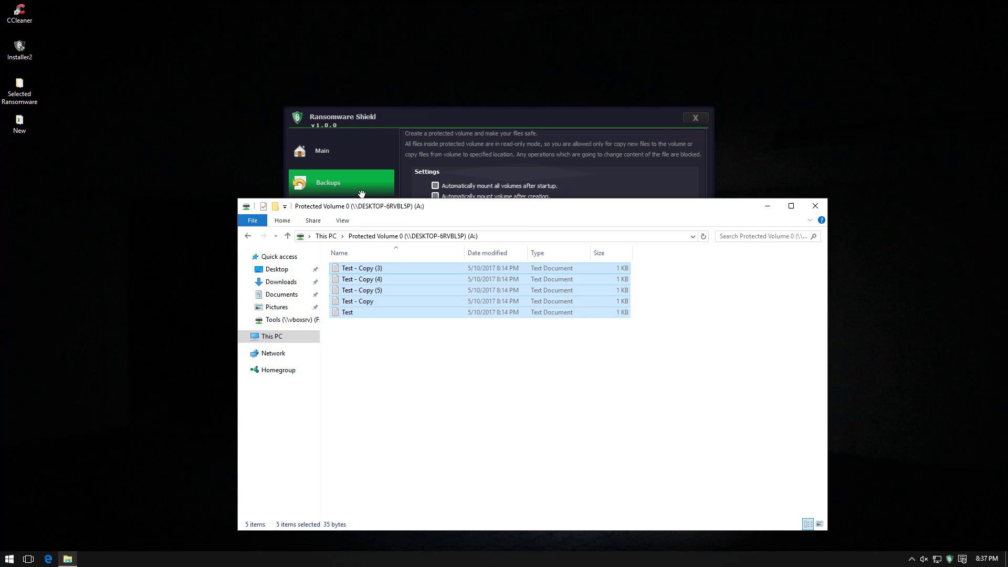
Show Ransomware Shield's Backups page listing the three stored C: backups
{"action": "left_click", "coordinate": [461, 343]}
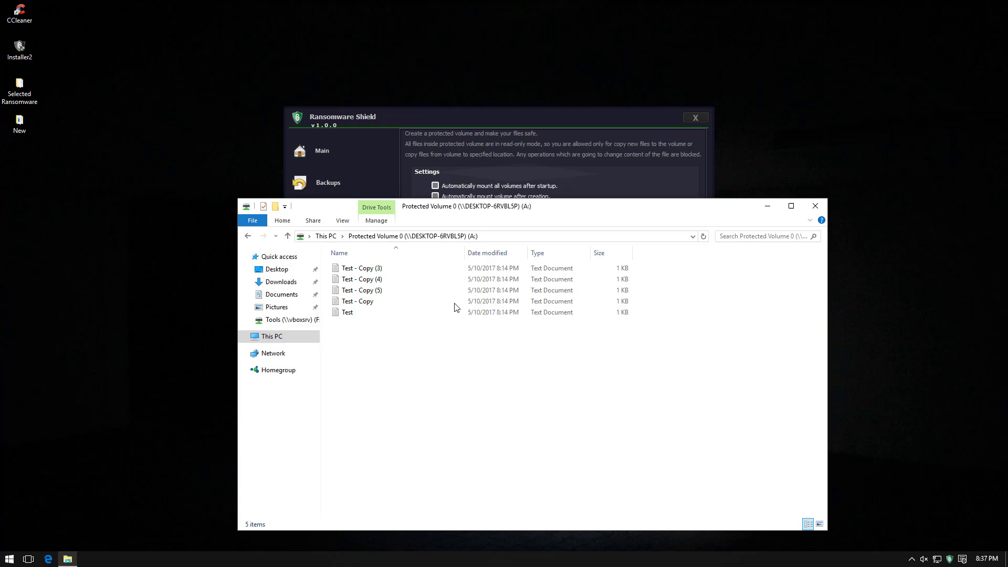
{"action": "left_click", "coordinate": [444, 151]}
{"action": "left_click", "coordinate": [328, 182]}
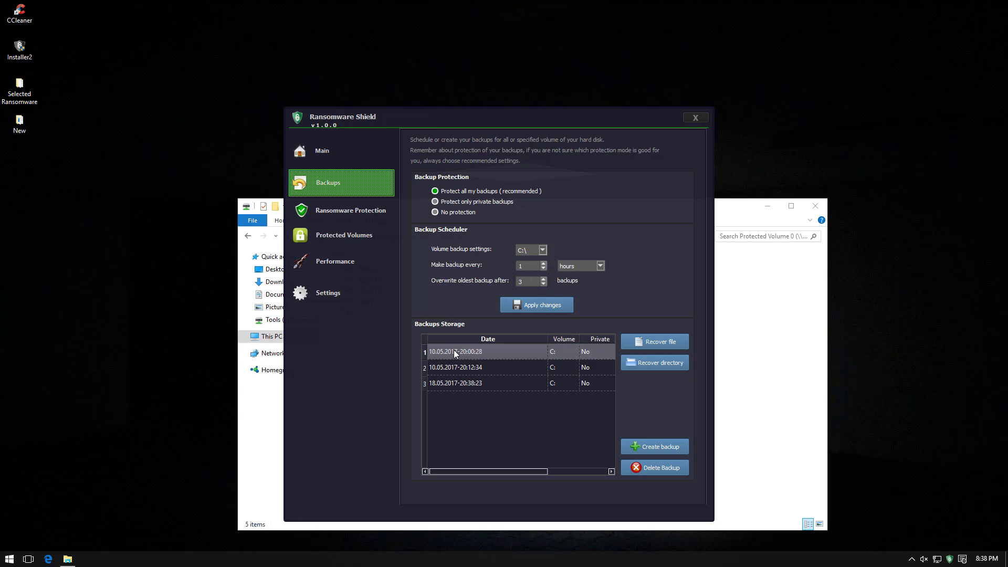
Close Ransomware Shield, run the Office.doc sample from the desktop New folder, and close that window
{"action": "left_click", "coordinate": [272, 325]}
{"action": "double_click", "coordinate": [19, 124]}
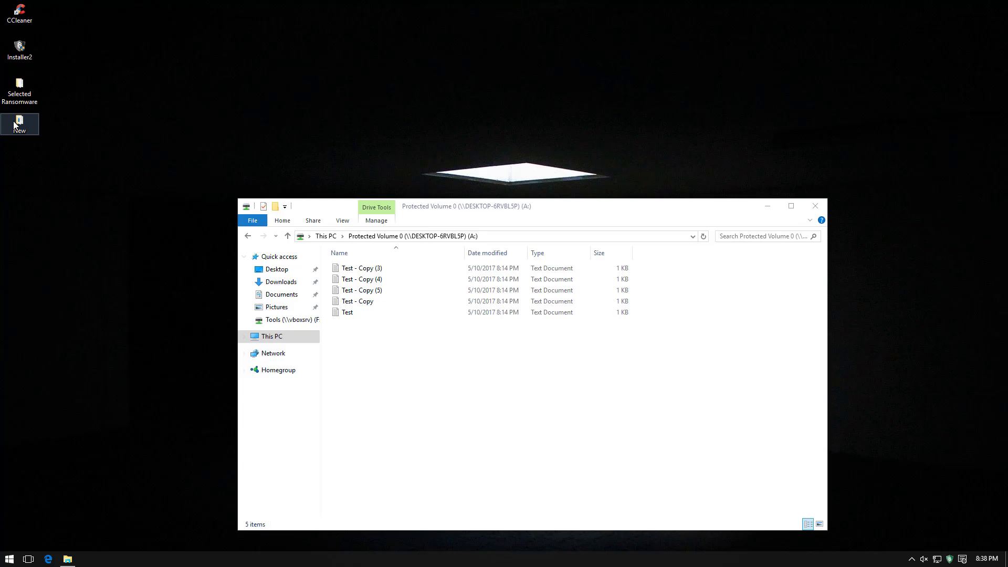
{"action": "left_click_drag", "start_coordinate": [429, 227], "coordinate": [512, 227]}
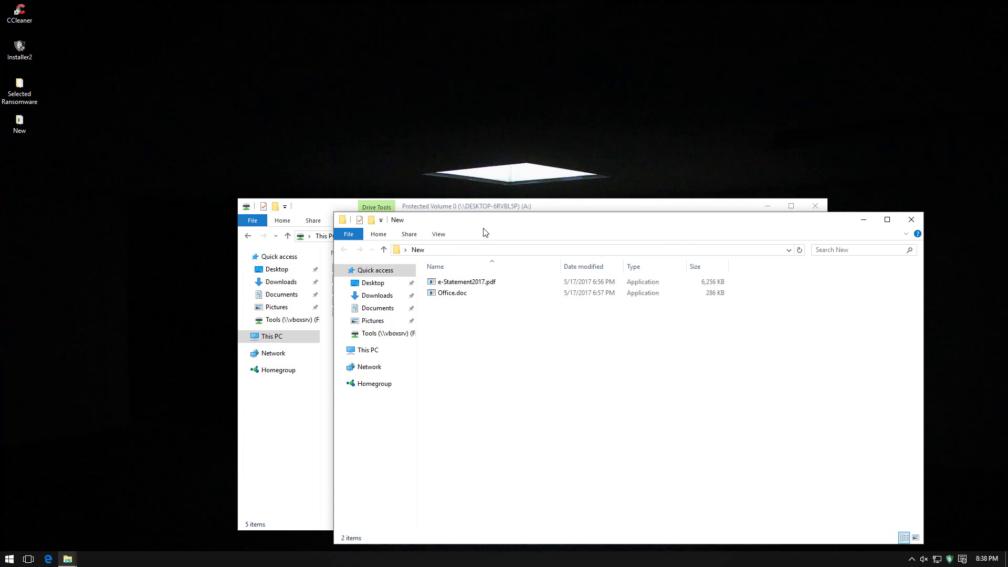
{"action": "left_click", "coordinate": [456, 297]}
{"action": "left_click", "coordinate": [457, 298]}
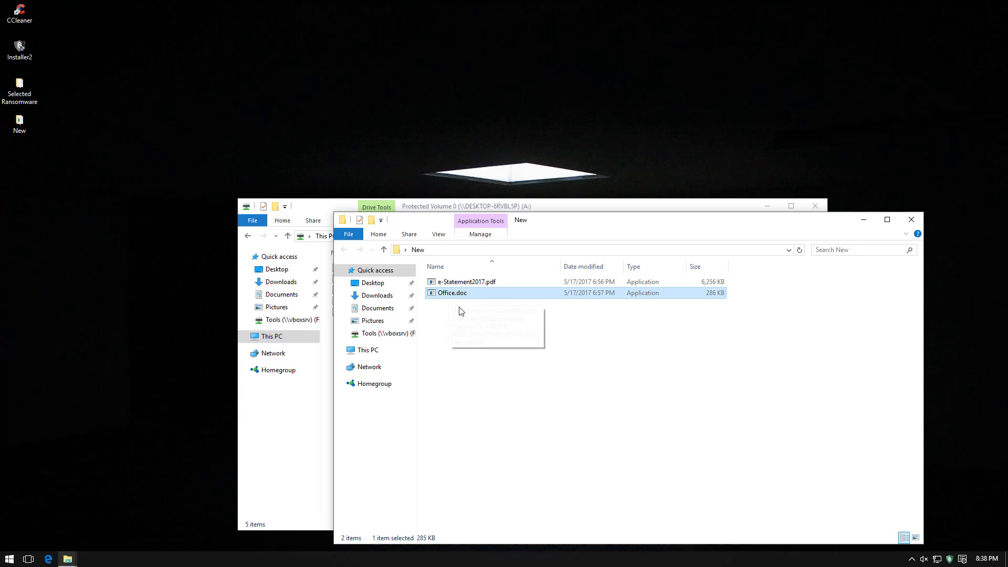
{"action": "key", "text": "Delete"}
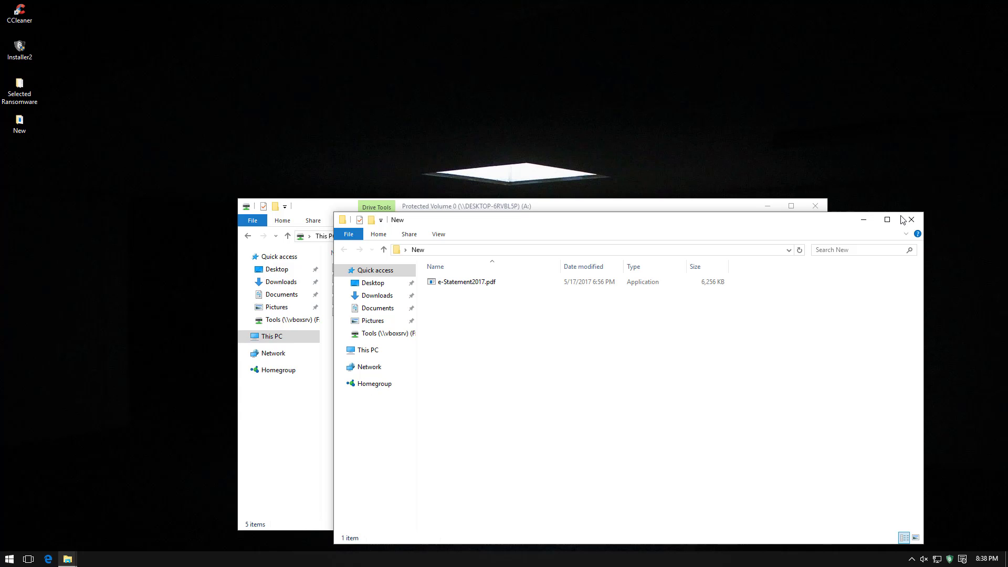
{"action": "left_click", "coordinate": [911, 219]}
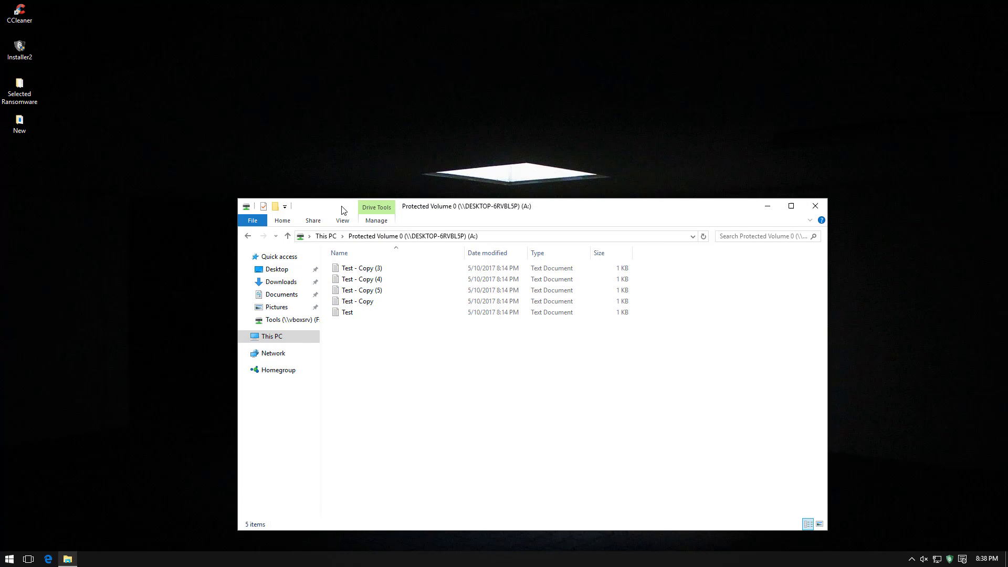
Browse Documents, Pictures and This PC to check the files after the attack
{"action": "left_click_drag", "start_coordinate": [348, 208], "coordinate": [291, 130]}
{"action": "left_click", "coordinate": [216, 217]}
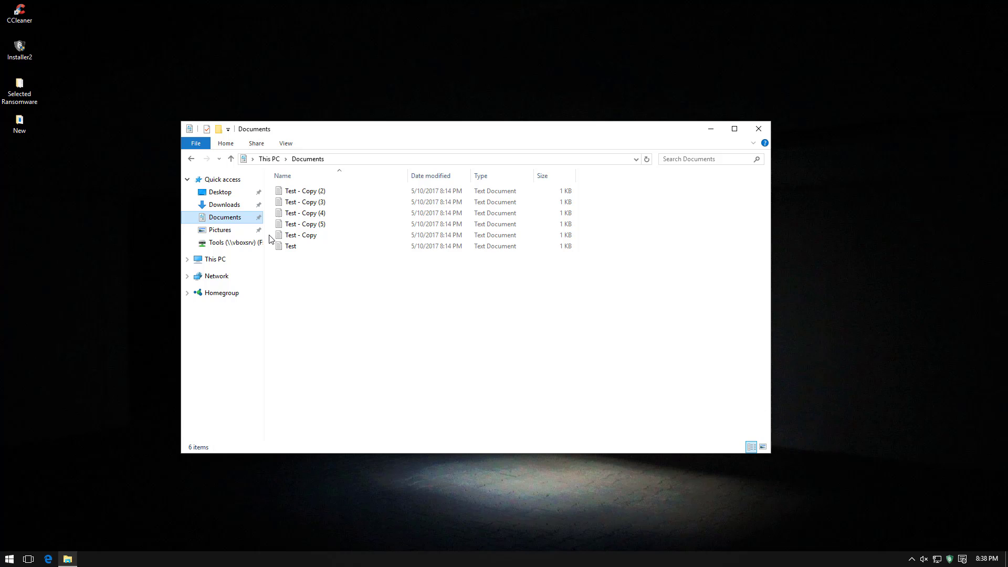
{"action": "left_click", "coordinate": [238, 231]}
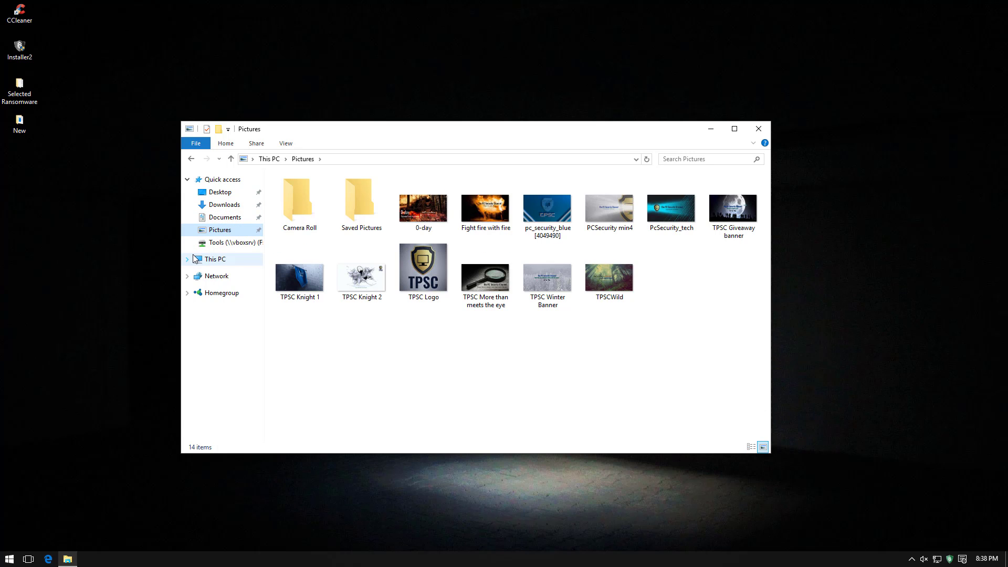
{"action": "left_click", "coordinate": [195, 259]}
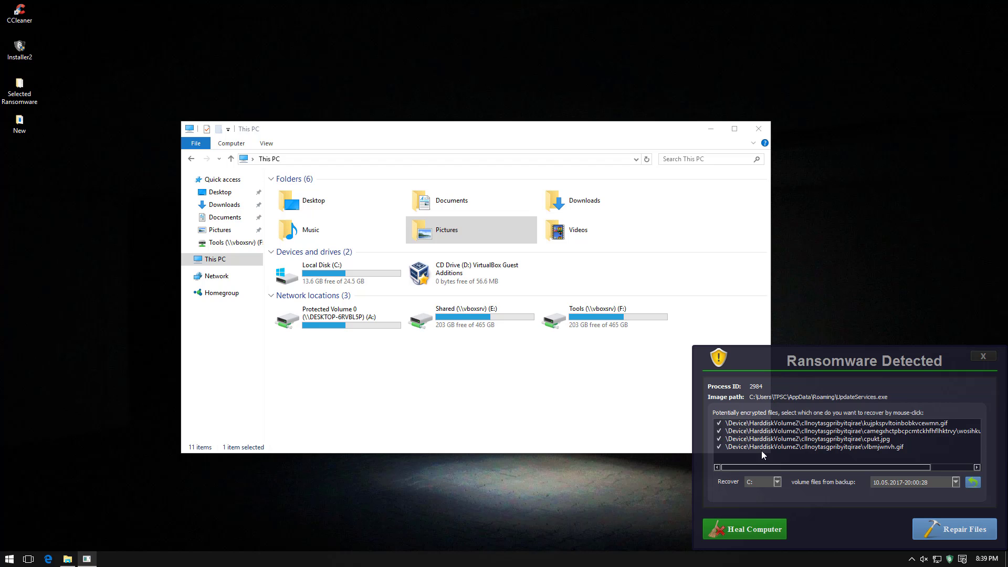
Heal the computer from the detected ransomware, acknowledge the success message, and dismiss the alert
{"action": "left_click", "coordinate": [734, 531]}
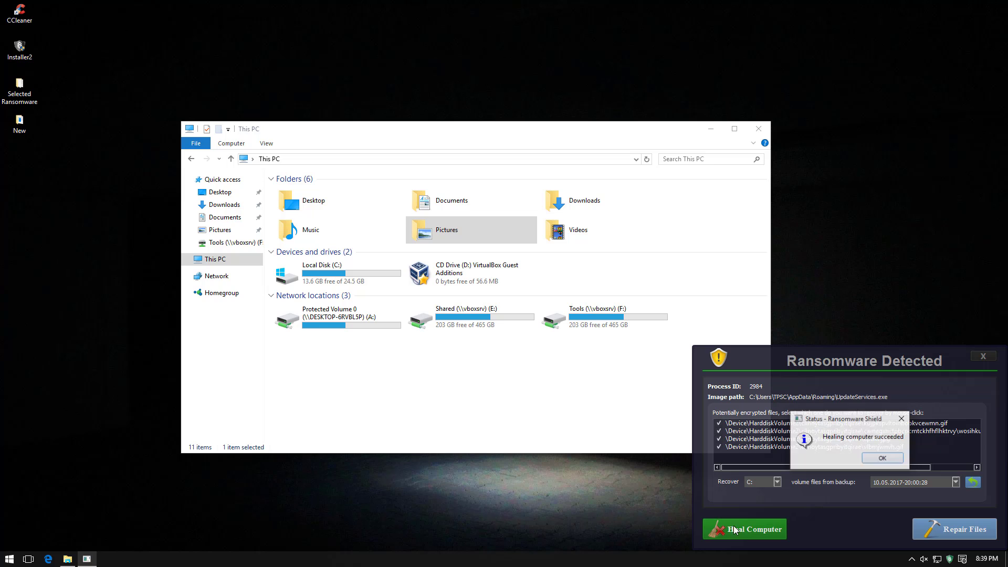
{"action": "left_click", "coordinate": [877, 459]}
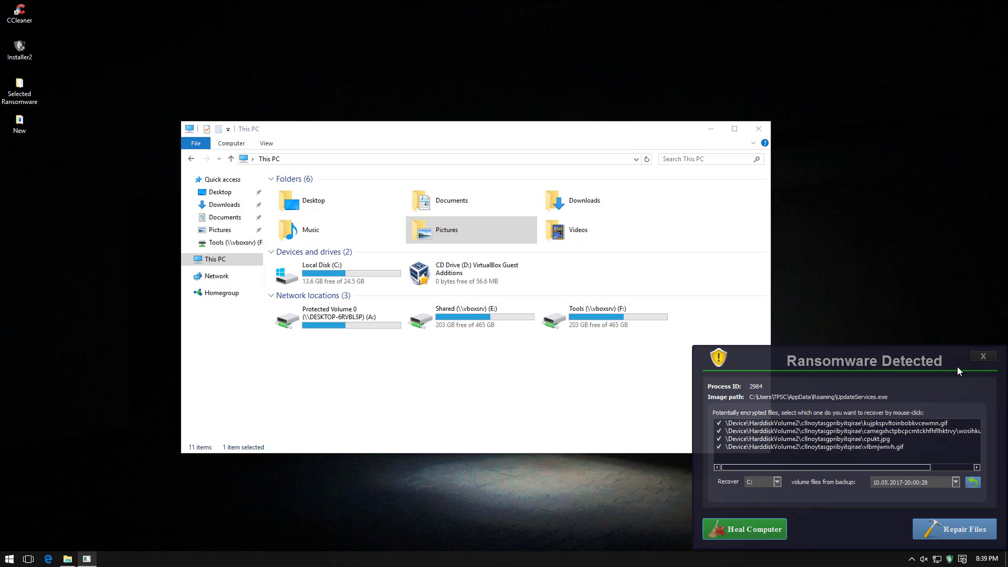
{"action": "left_click", "coordinate": [983, 357]}
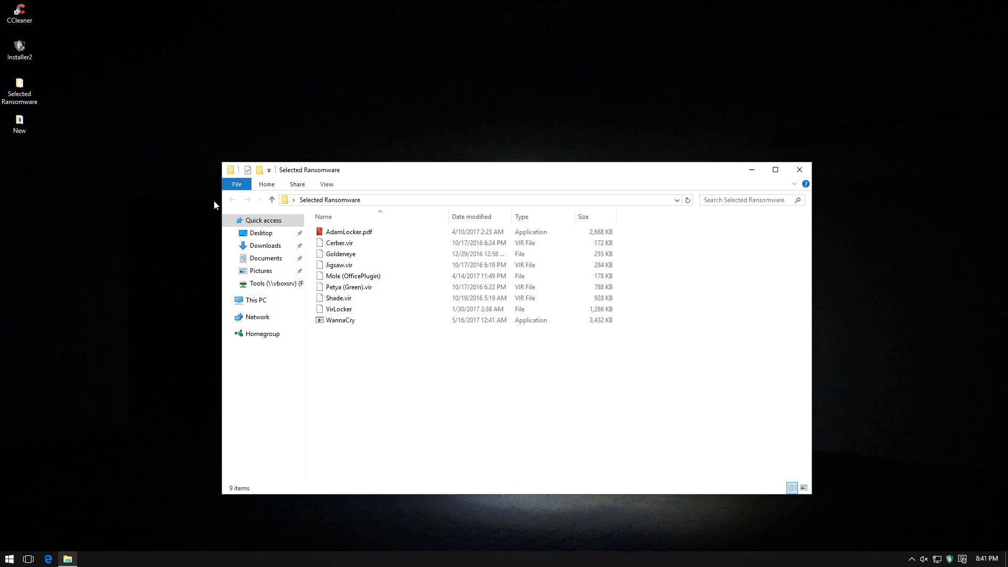
Run the AdamLocker.pdf sample from the Selected Ransomware folder
{"action": "double_click", "coordinate": [357, 232]}
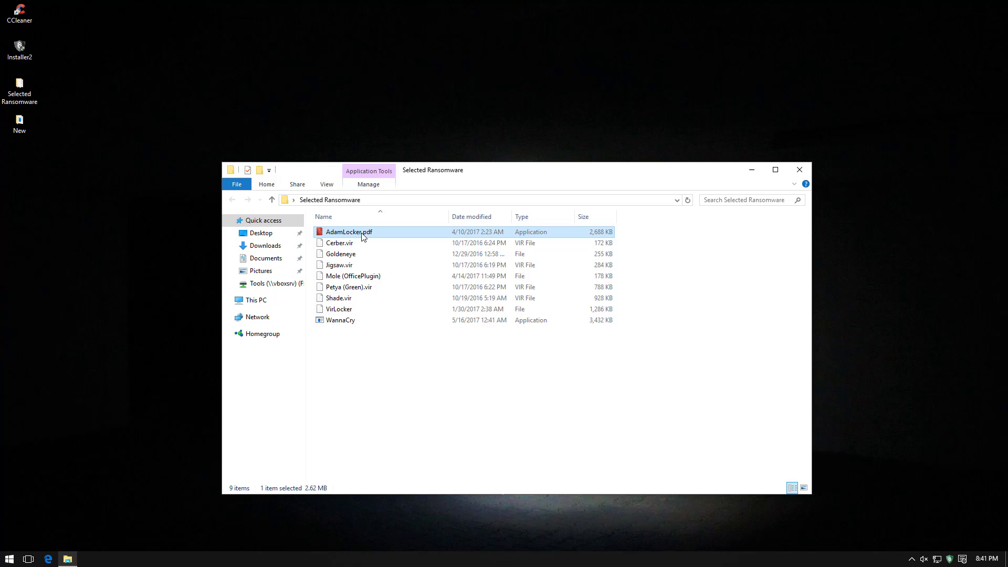
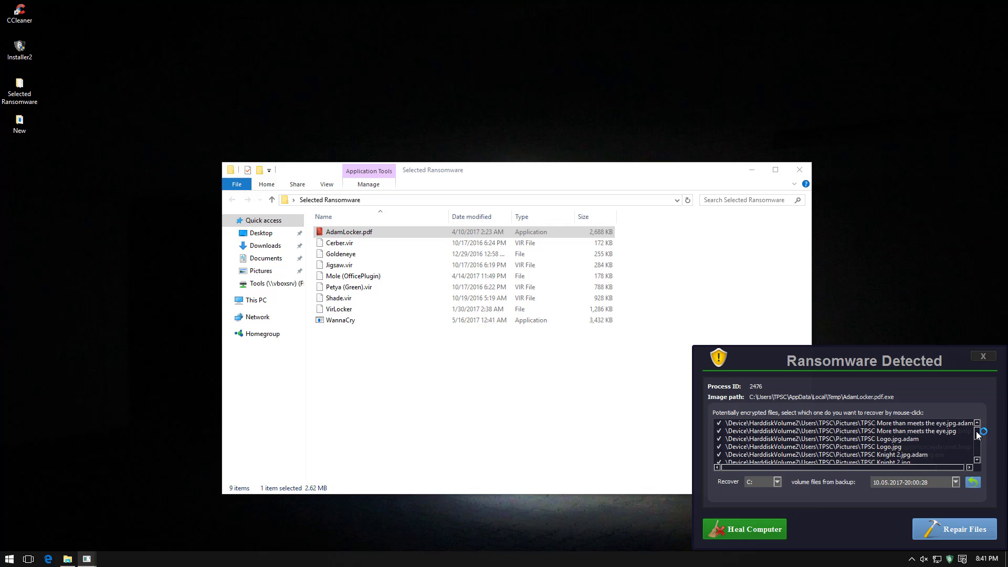
Heal the first detected process, acknowledge success, and close the next three detection alerts
{"action": "left_click", "coordinate": [736, 534]}
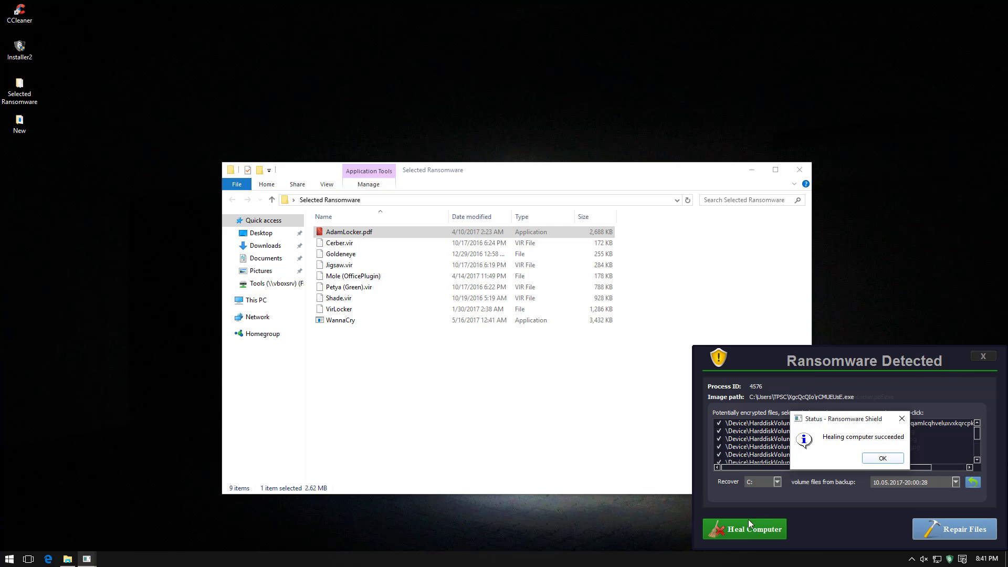
{"action": "left_click", "coordinate": [883, 460]}
{"action": "left_click", "coordinate": [981, 359]}
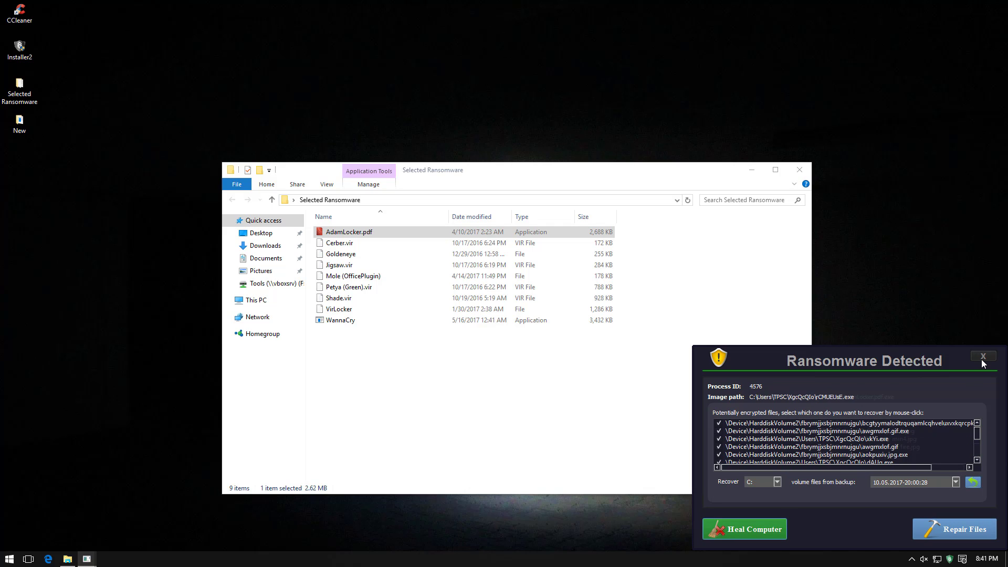
{"action": "left_click", "coordinate": [981, 359]}
{"action": "left_click", "coordinate": [981, 359]}
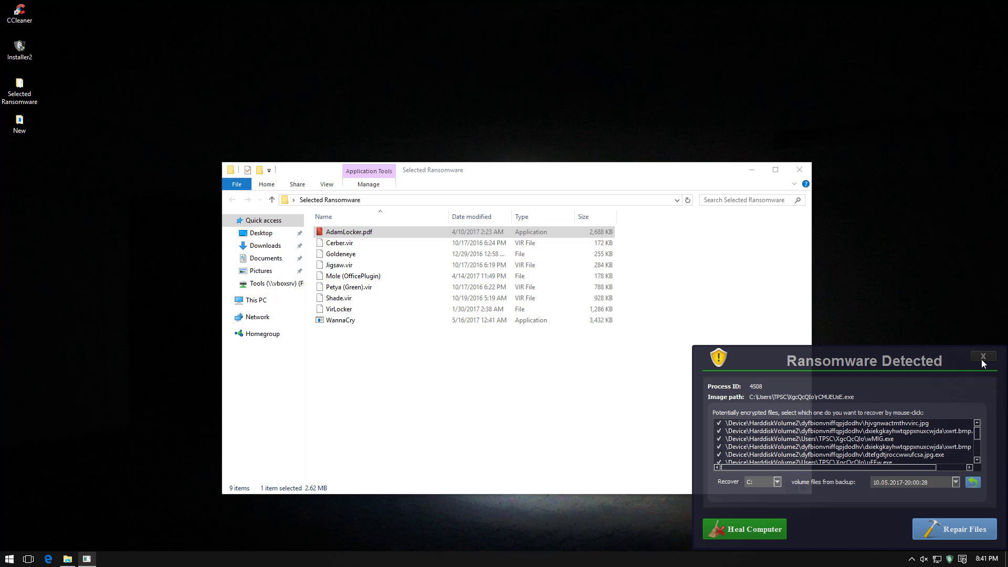
Heal process 4508, acknowledge the status message, and close the Ransomware Detected alert
{"action": "left_click", "coordinate": [730, 531]}
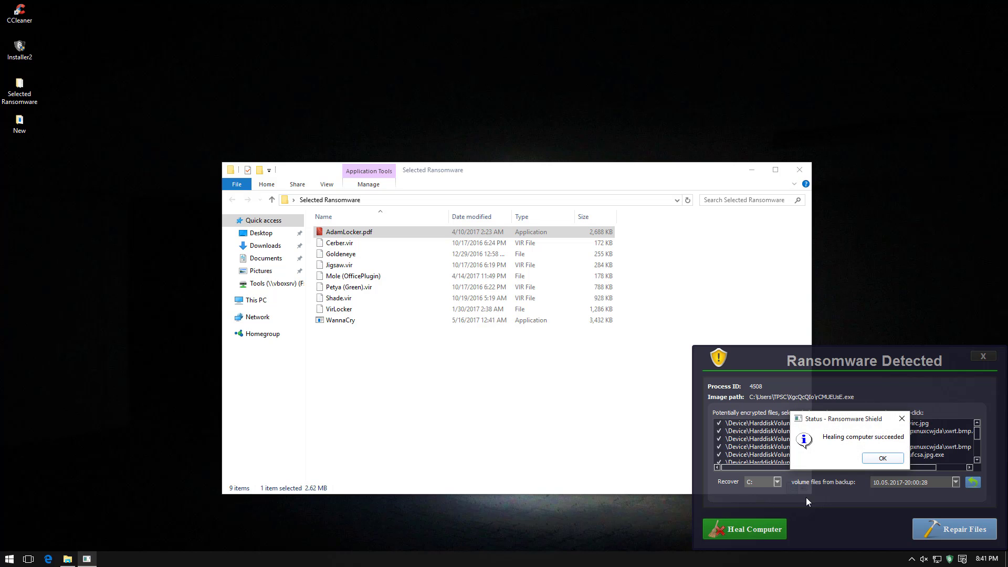
{"action": "left_click", "coordinate": [878, 459]}
{"action": "left_click", "coordinate": [984, 361]}
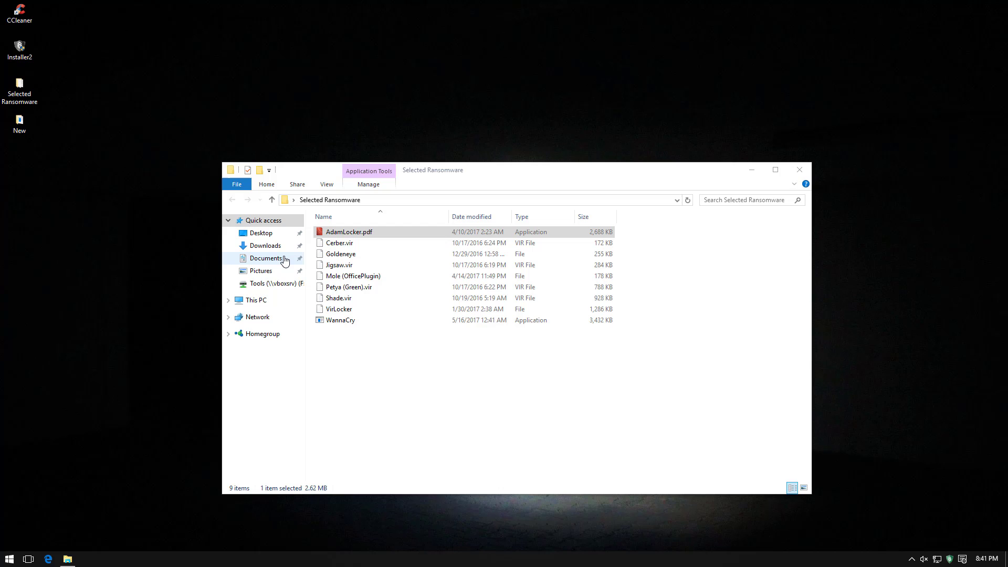
Inspect the Pictures folder, checking the Saved Pictures and Camera Roll subfolders for encrypted files
{"action": "left_click", "coordinate": [277, 271]}
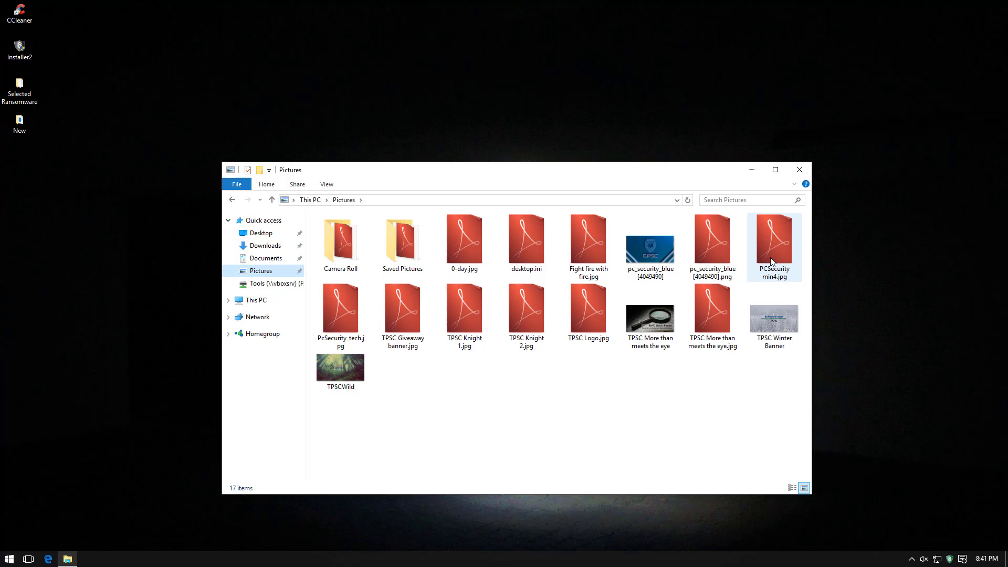
{"action": "double_click", "coordinate": [394, 257]}
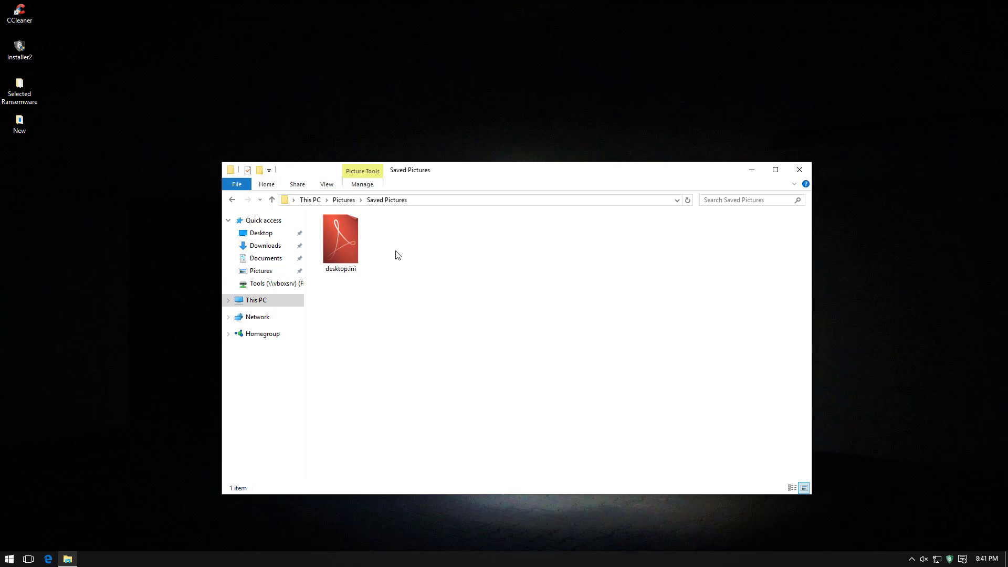
{"action": "key", "text": "alt+Left"}
{"action": "double_click", "coordinate": [342, 245]}
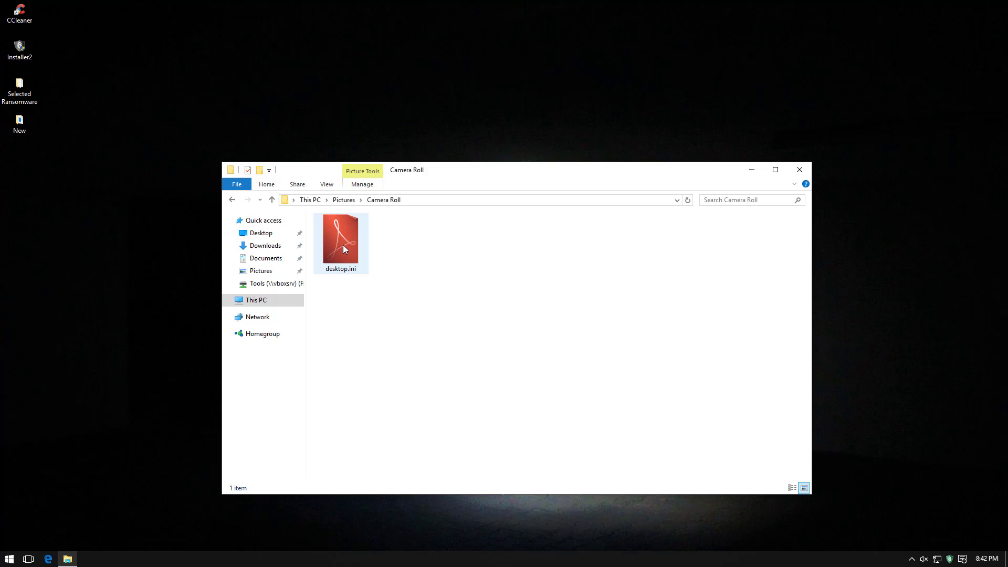
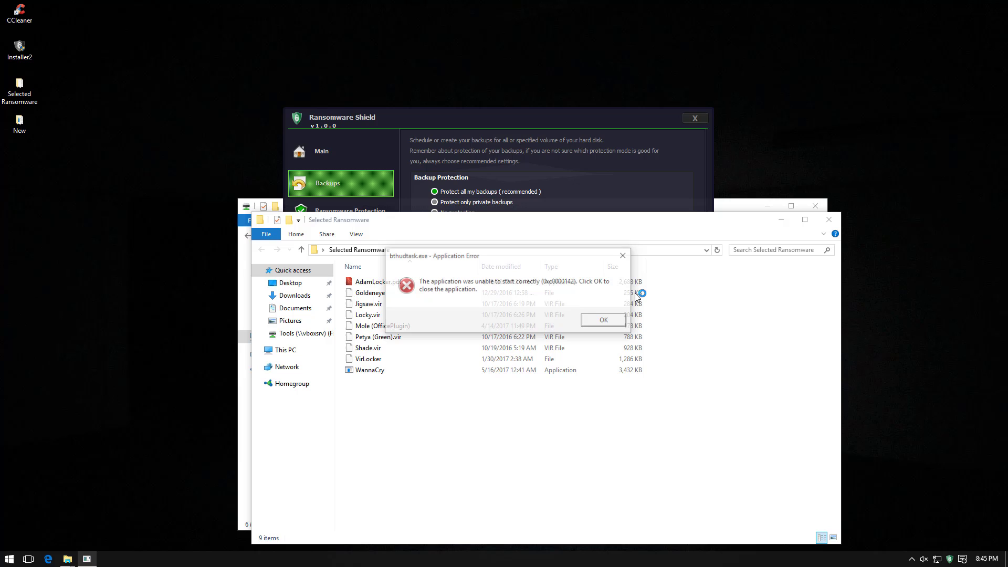
Dismiss the bthudtask.exe and dccw.exe application errors and the sign-out warning
{"action": "left_click", "coordinate": [597, 320]}
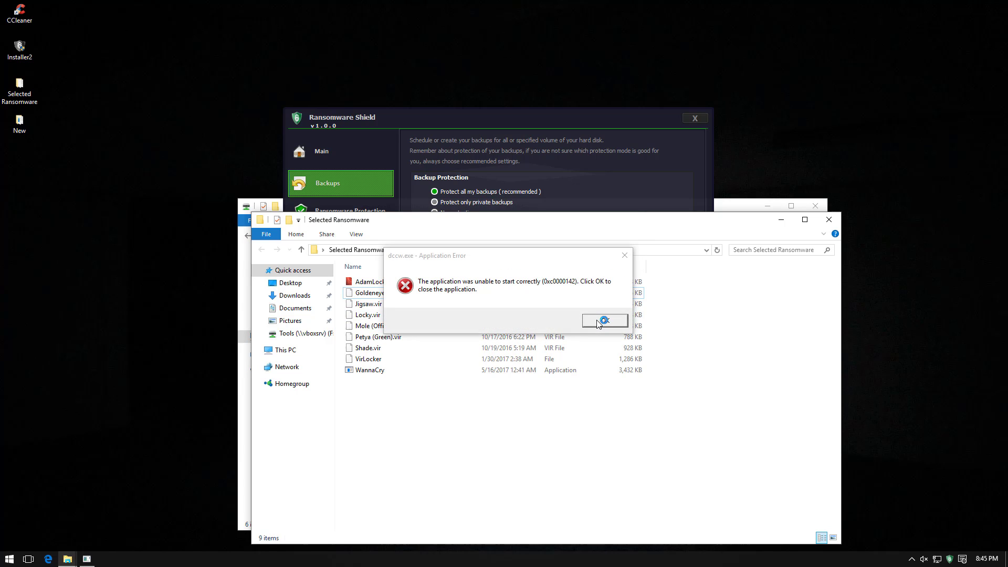
{"action": "left_click", "coordinate": [597, 320]}
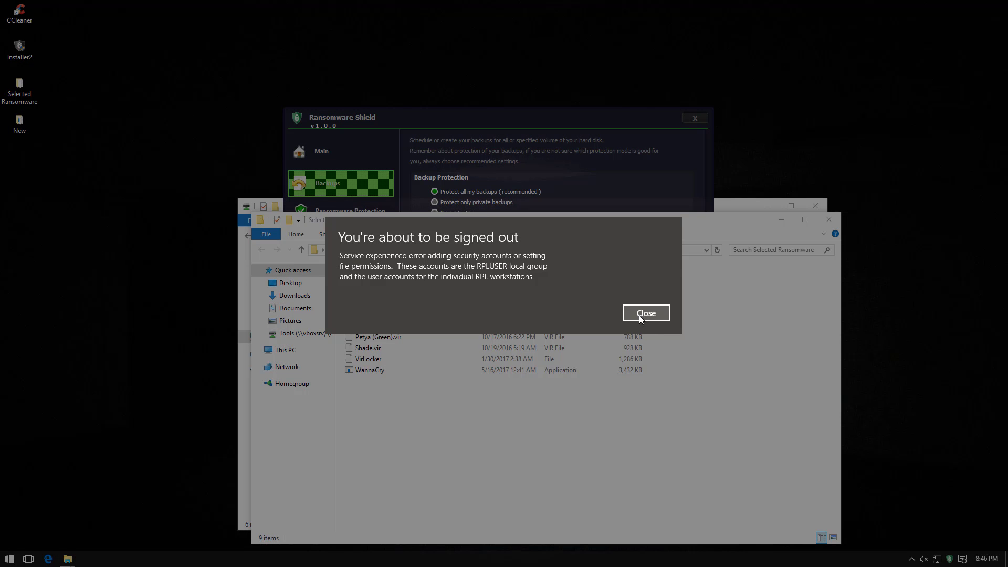
{"action": "left_click", "coordinate": [641, 314]}
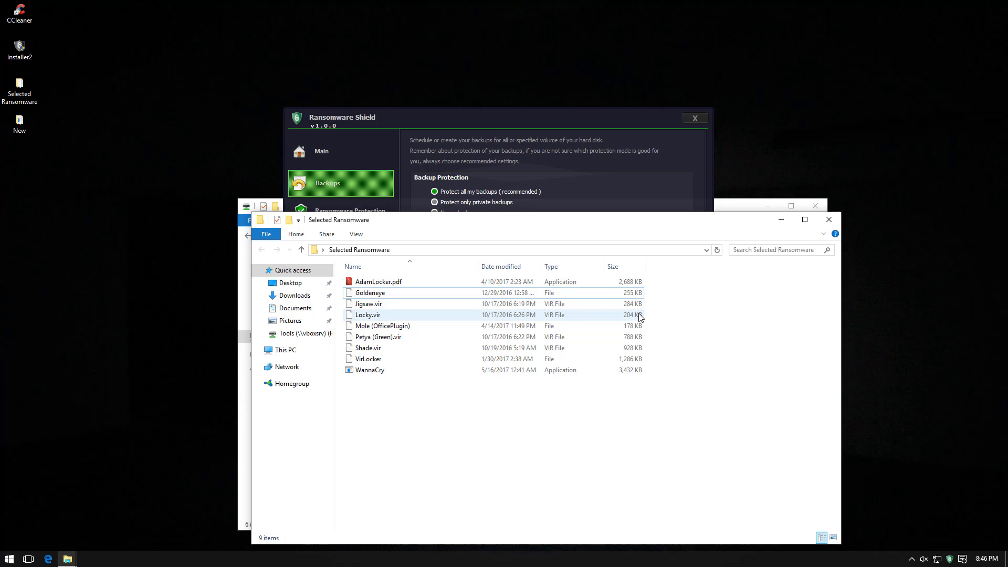
Check the Documents, Pictures and This PC folders while the session closes all windows
{"action": "left_click", "coordinate": [295, 308]}
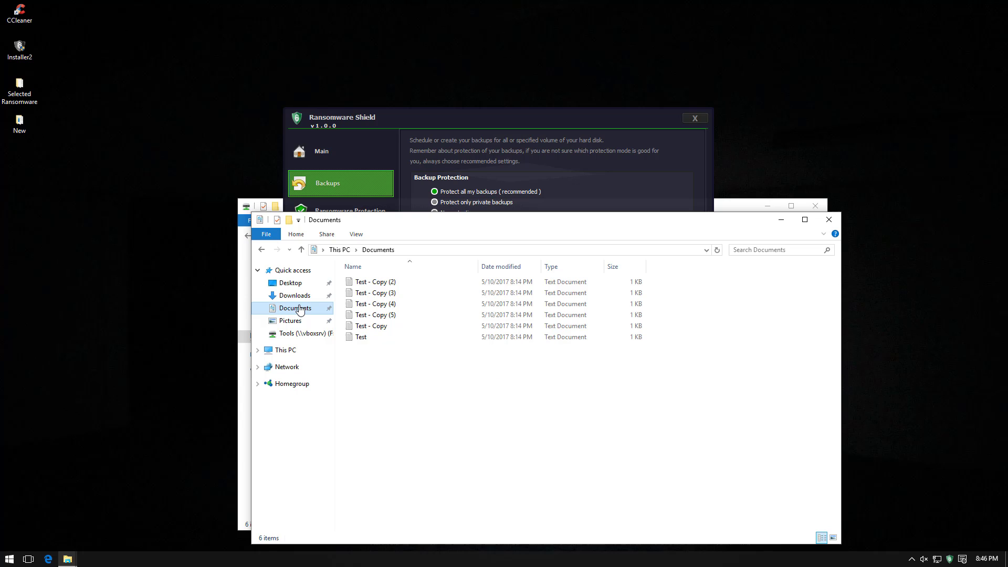
{"action": "left_click", "coordinate": [298, 320]}
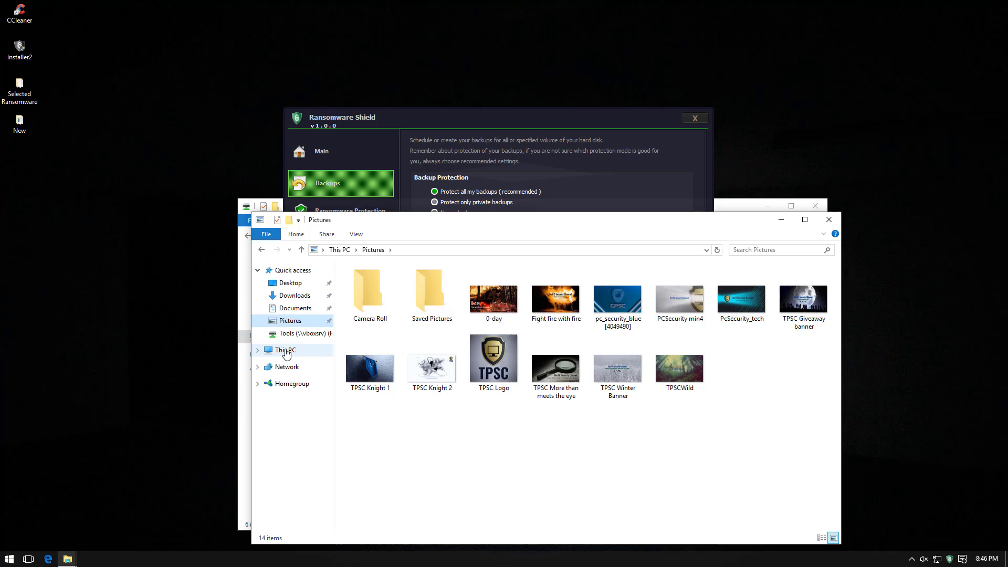
{"action": "left_click", "coordinate": [286, 352]}
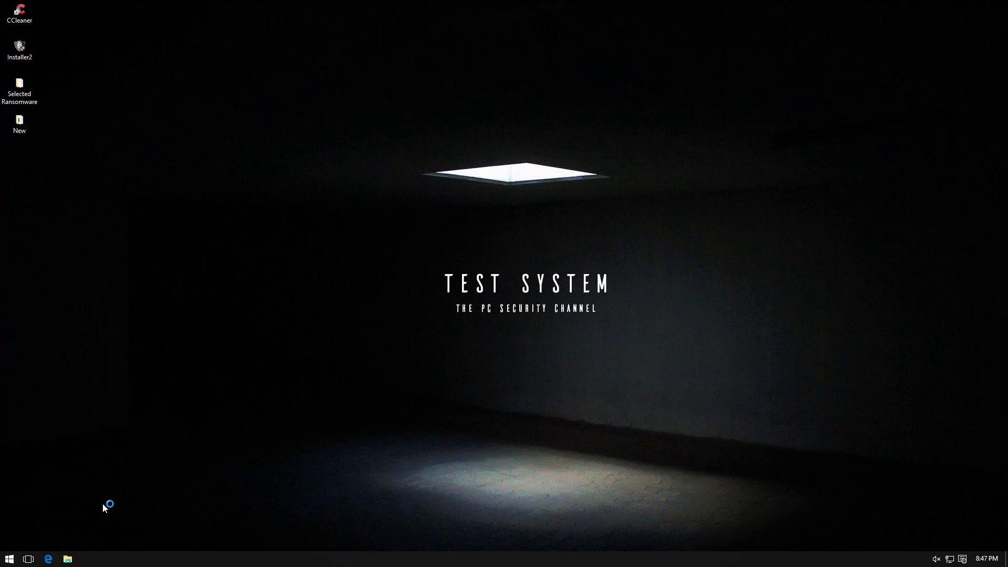
Reopen File Explorer to verify the Test files in Documents, then bring up Ransomware Shield from the tray
{"action": "left_click", "coordinate": [68, 559]}
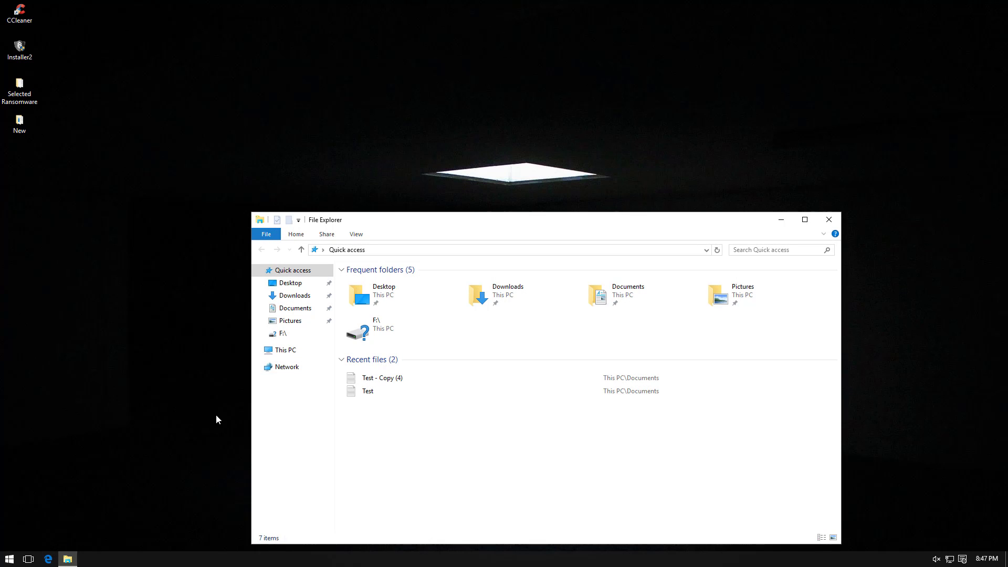
{"action": "left_click", "coordinate": [296, 350]}
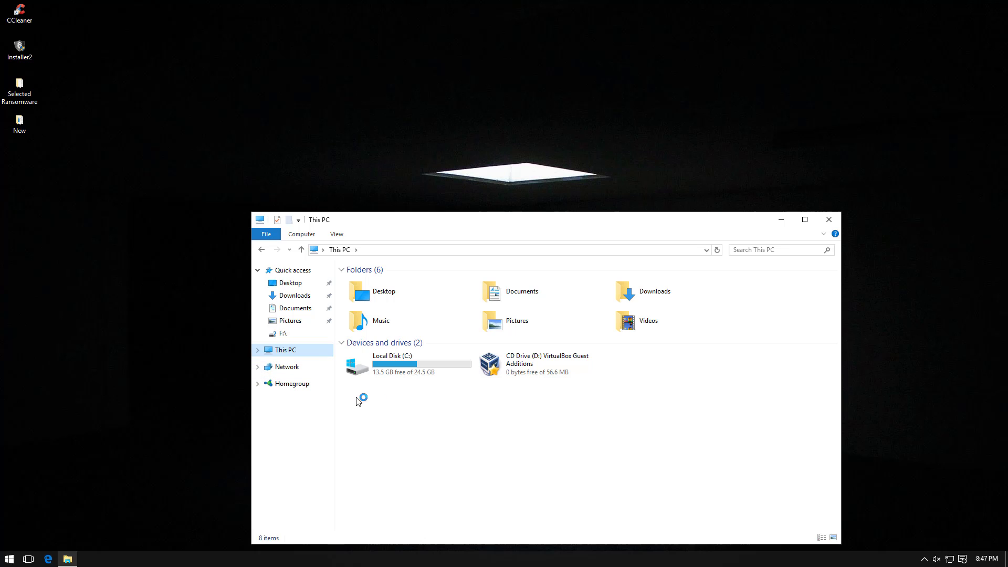
{"action": "left_click", "coordinate": [300, 321]}
{"action": "left_click", "coordinate": [302, 310]}
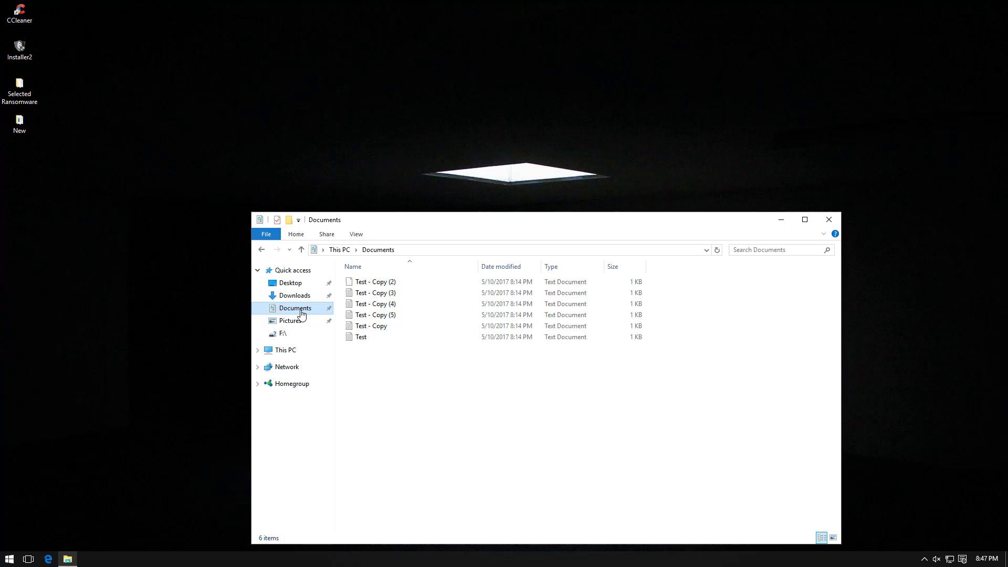
{"action": "left_click_drag", "start_coordinate": [495, 220], "coordinate": [490, 154]}
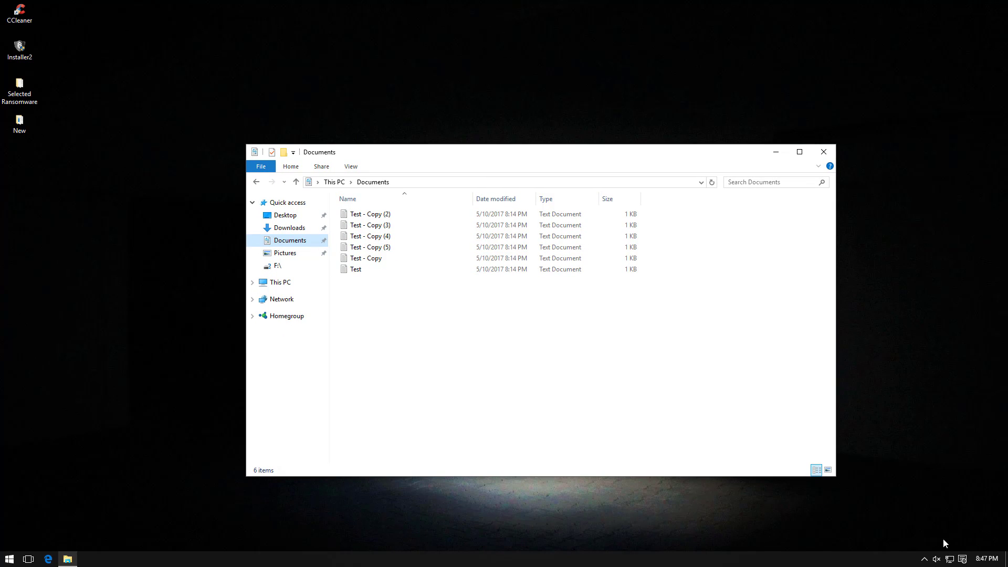
{"action": "left_click", "coordinate": [924, 559]}
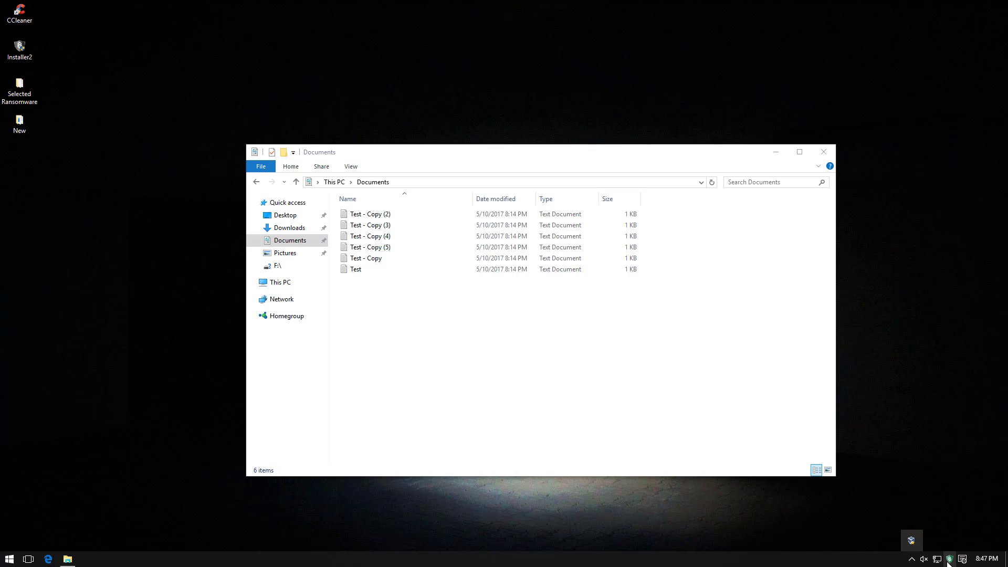
{"action": "left_click", "coordinate": [912, 539]}
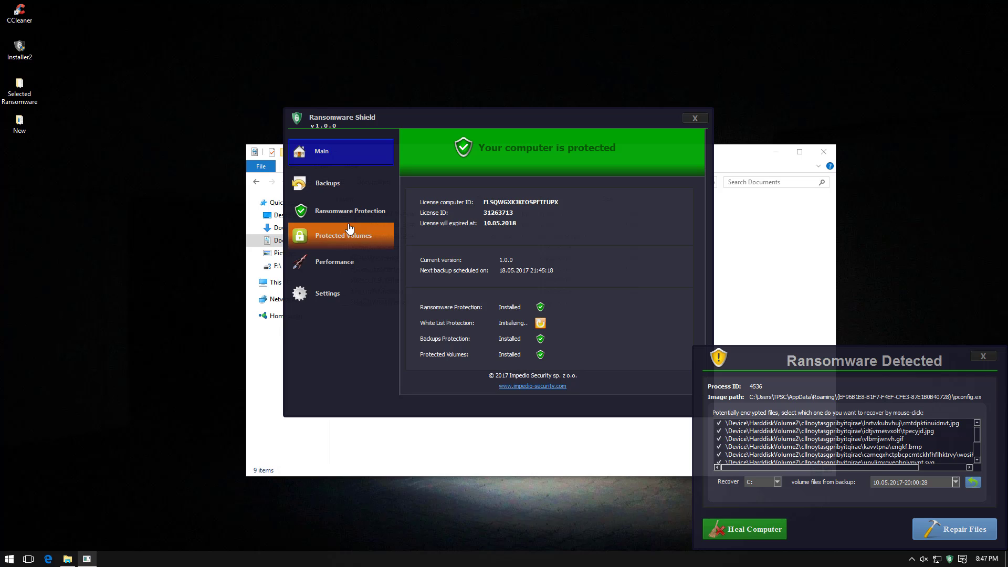
Heal the computer, acknowledge the success, close the alert, and browse Pictures and This PC
{"action": "left_click", "coordinate": [753, 530]}
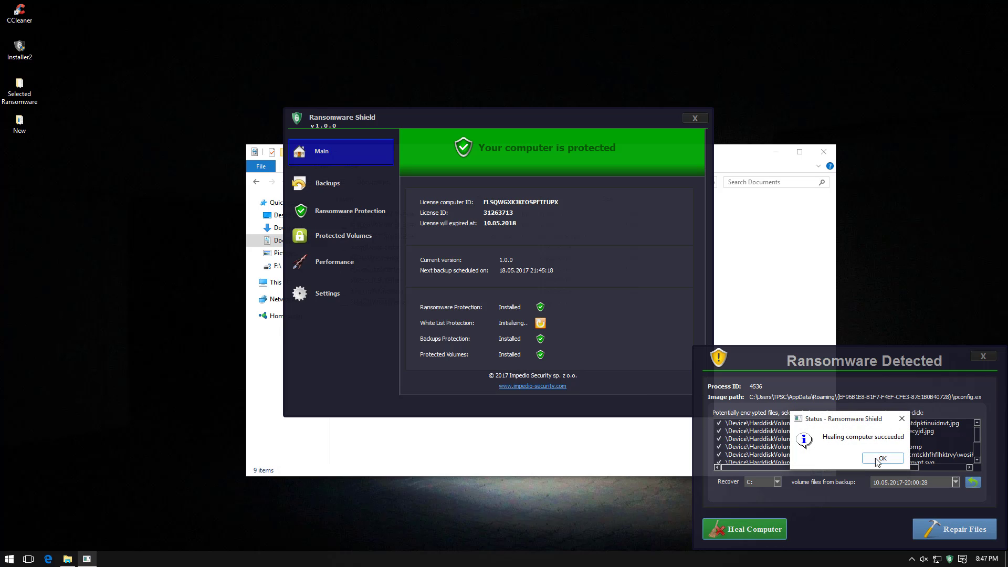
{"action": "left_click", "coordinate": [878, 461]}
{"action": "left_click", "coordinate": [983, 357]}
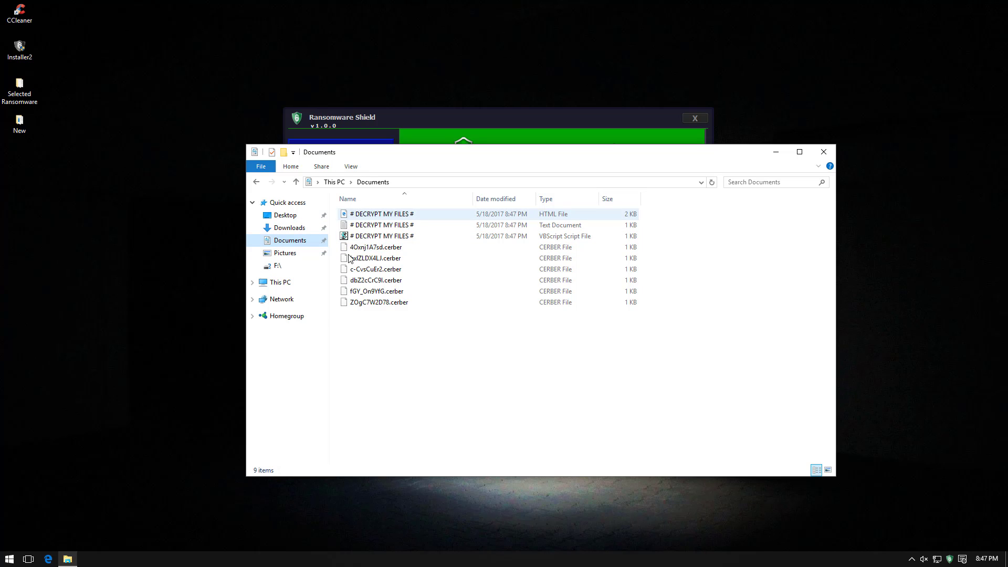
{"action": "left_click", "coordinate": [292, 254]}
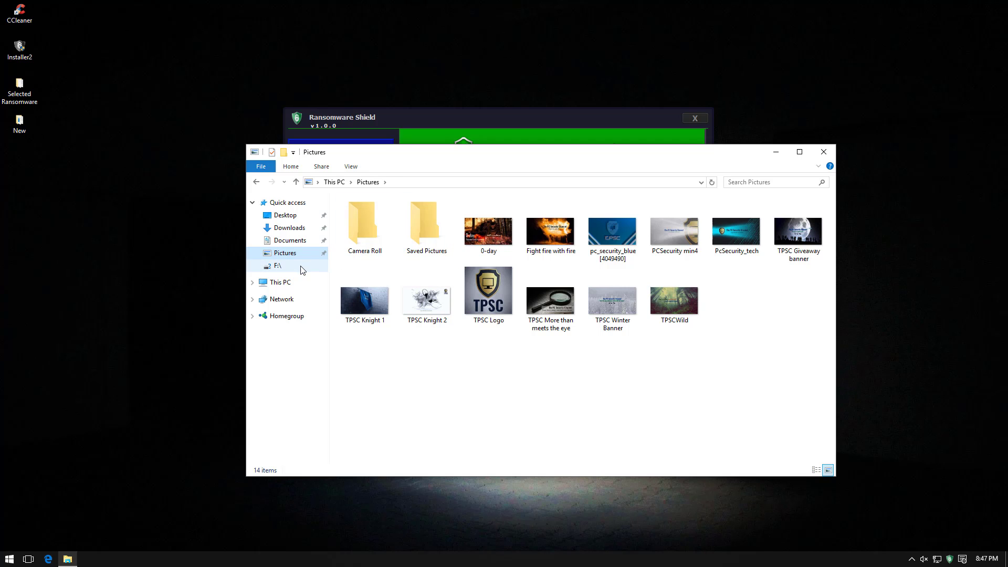
{"action": "left_click", "coordinate": [286, 283]}
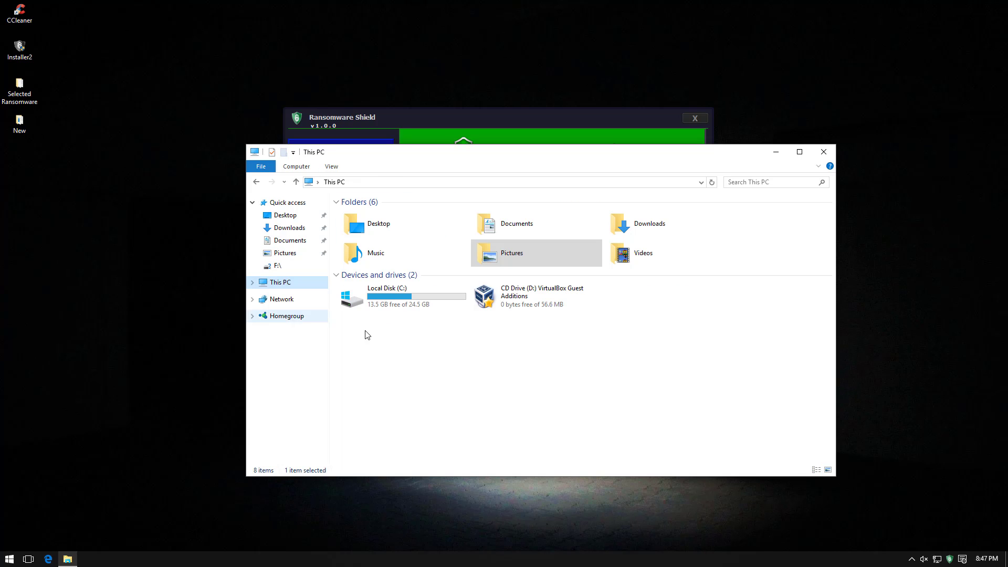
Move Ransomware Shield aside and select Protected Volume 0 in its volumes settings
{"action": "left_click", "coordinate": [423, 119]}
{"action": "left_click_drag", "start_coordinate": [423, 119], "coordinate": [696, 198]}
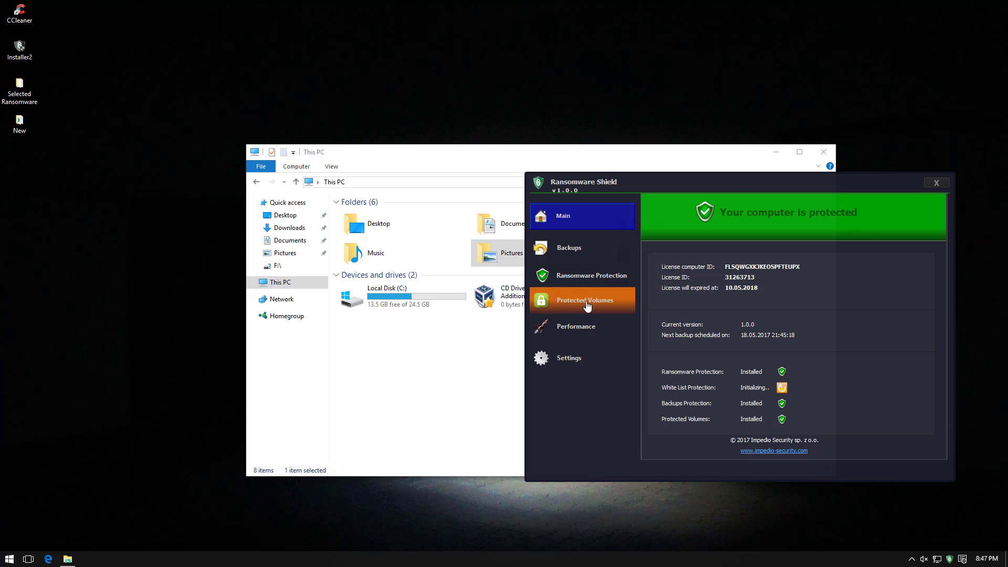
{"action": "left_click", "coordinate": [588, 303]}
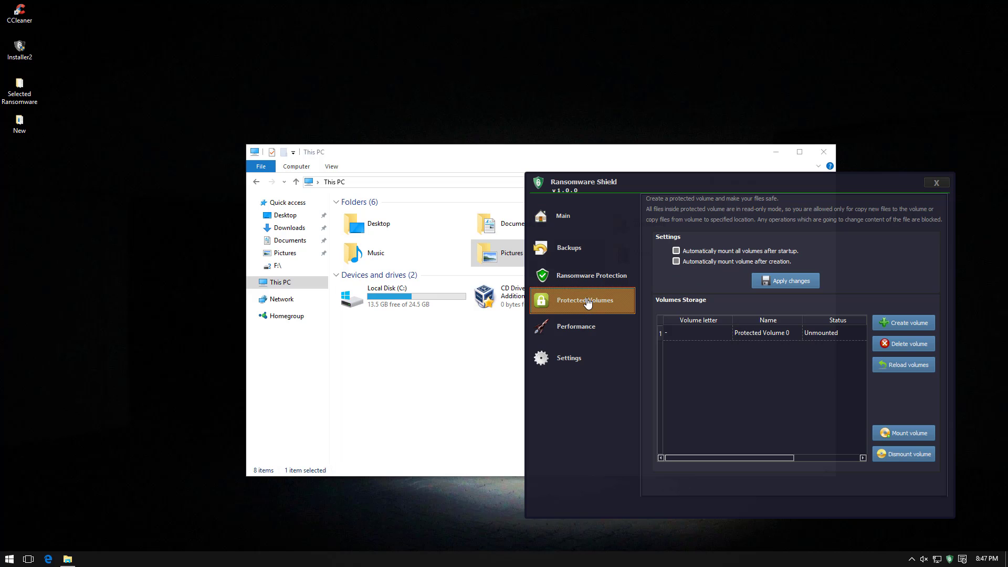
{"action": "left_click", "coordinate": [704, 333]}
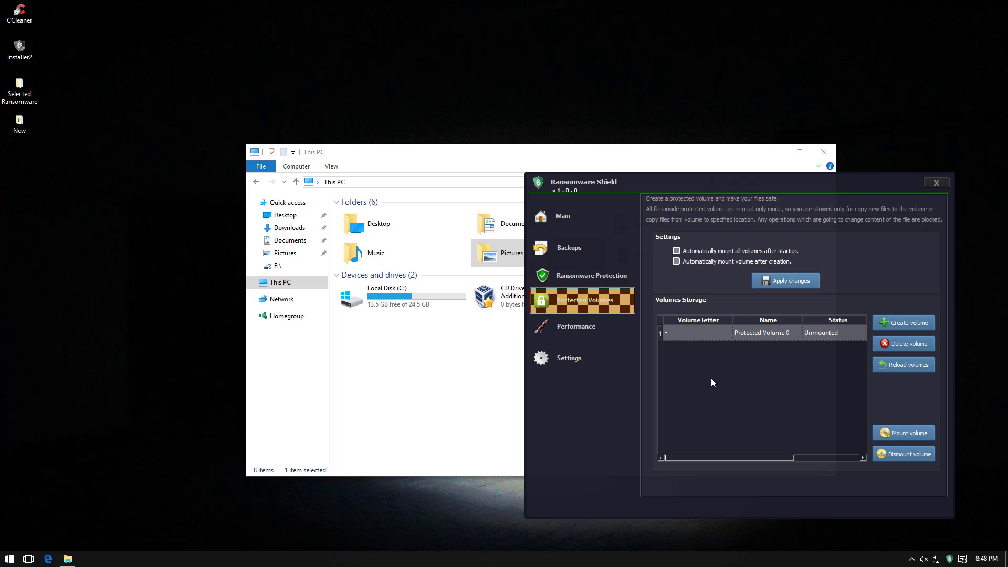
Refresh the This PC view in Explorer and wait for Ransomware Shield to respond
{"action": "left_click", "coordinate": [407, 351]}
{"action": "right_click", "coordinate": [432, 349]}
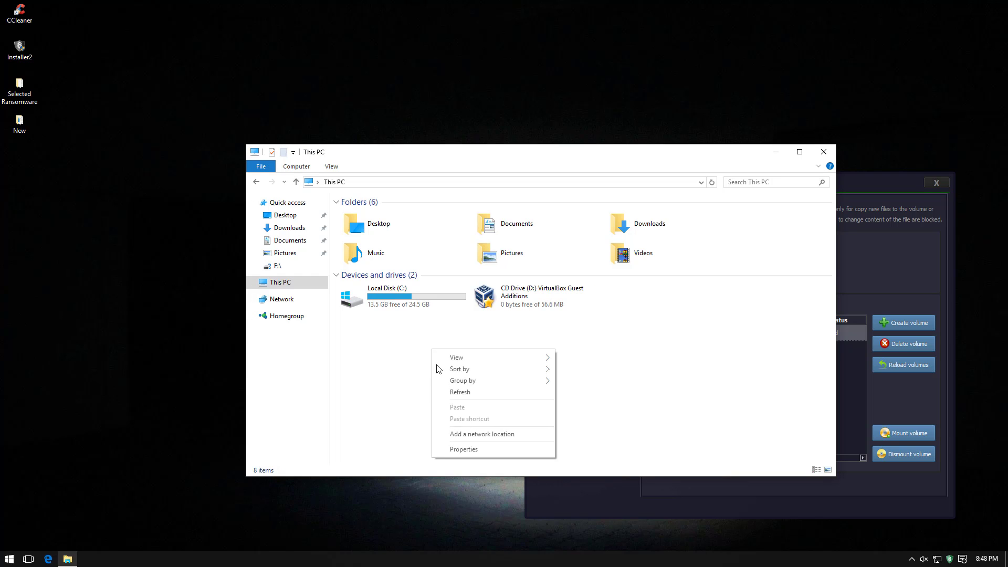
{"action": "left_click", "coordinate": [447, 394]}
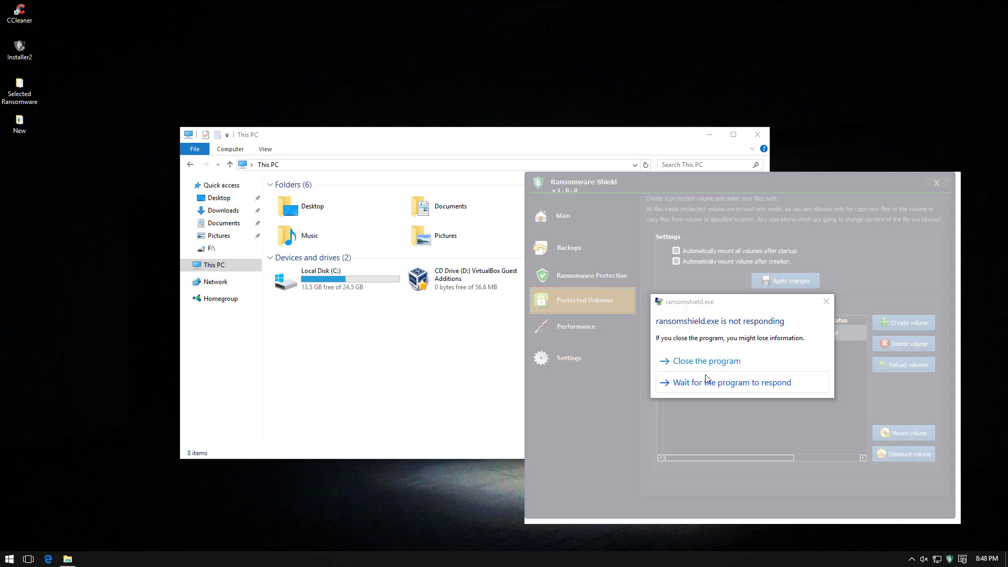
{"action": "left_click", "coordinate": [704, 382]}
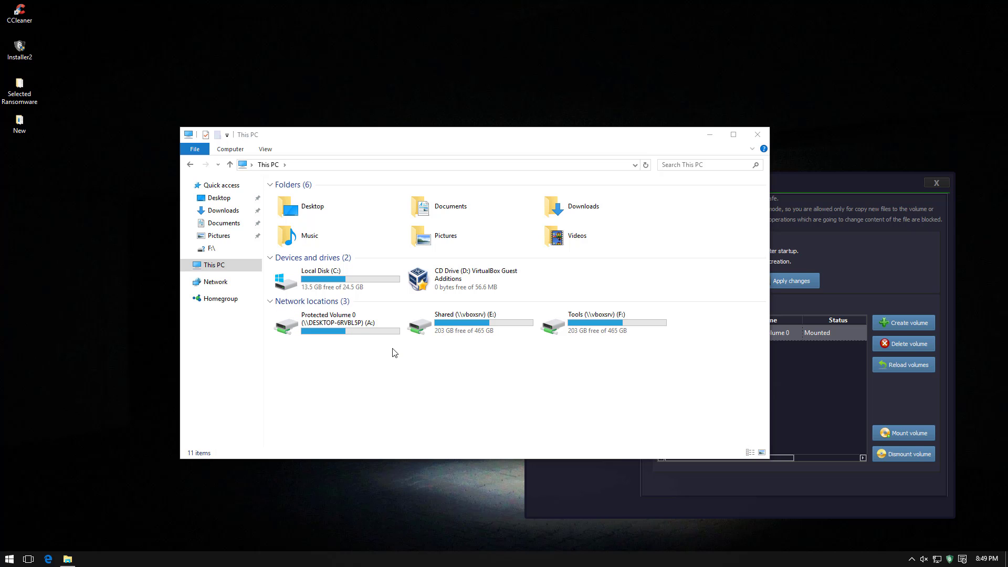
Open the Protected Volume 0 (A:) drive, inspect Documents, then show Ransomware Protection settings
{"action": "left_click", "coordinate": [369, 336]}
{"action": "double_click", "coordinate": [369, 337]}
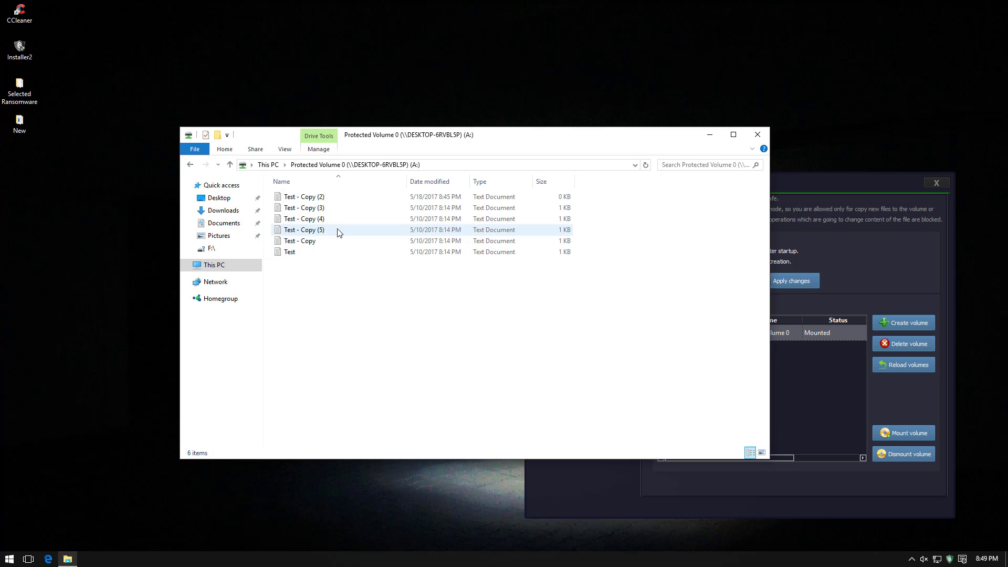
{"action": "left_click", "coordinate": [215, 223]}
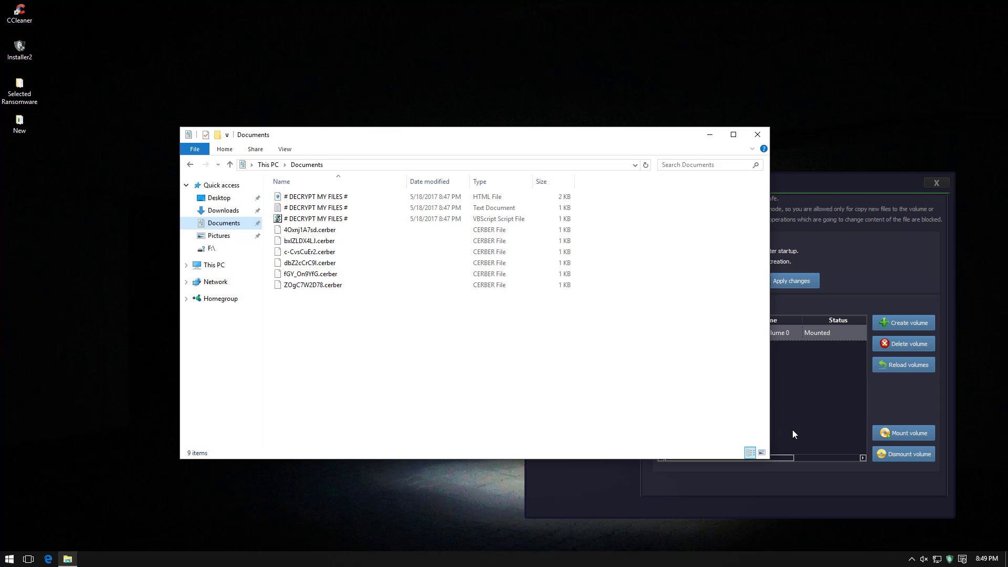
{"action": "left_click", "coordinate": [808, 423]}
{"action": "left_click", "coordinate": [568, 283]}
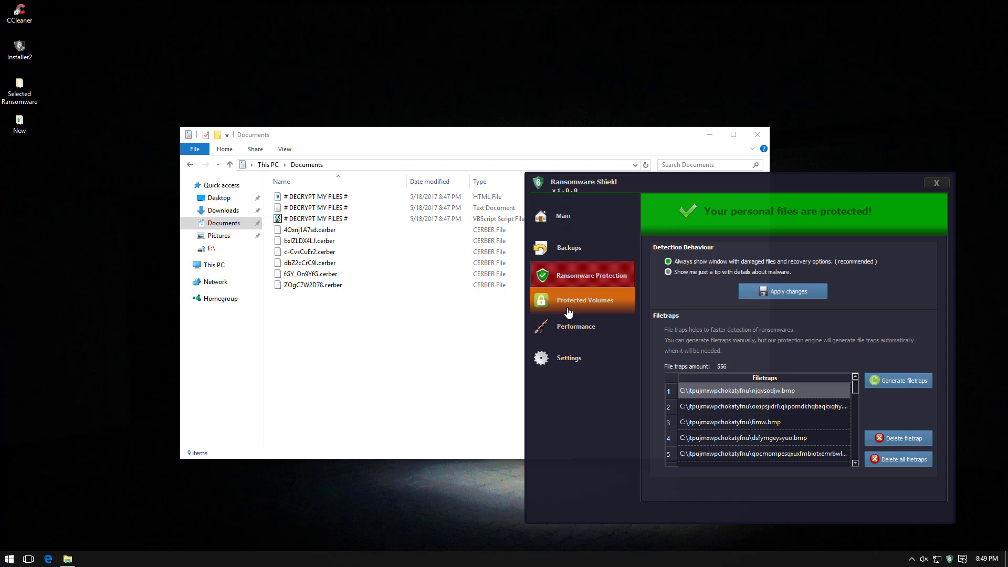
Try reverting 4Oxnj1A7sd.cerber from the 18.05.2017-20:45:18 backup and dismiss the failure
{"action": "left_click", "coordinate": [567, 250]}
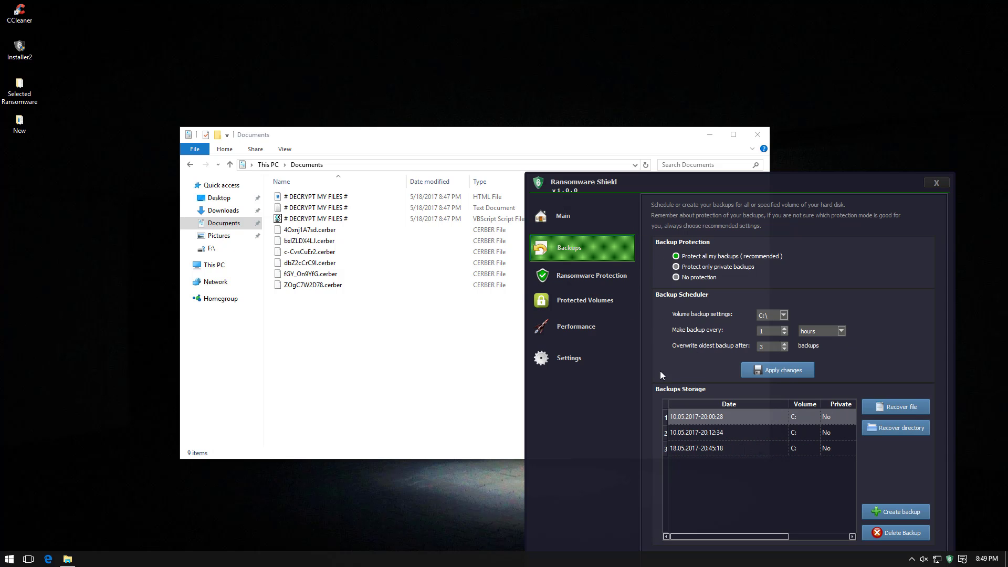
{"action": "left_click", "coordinate": [739, 452]}
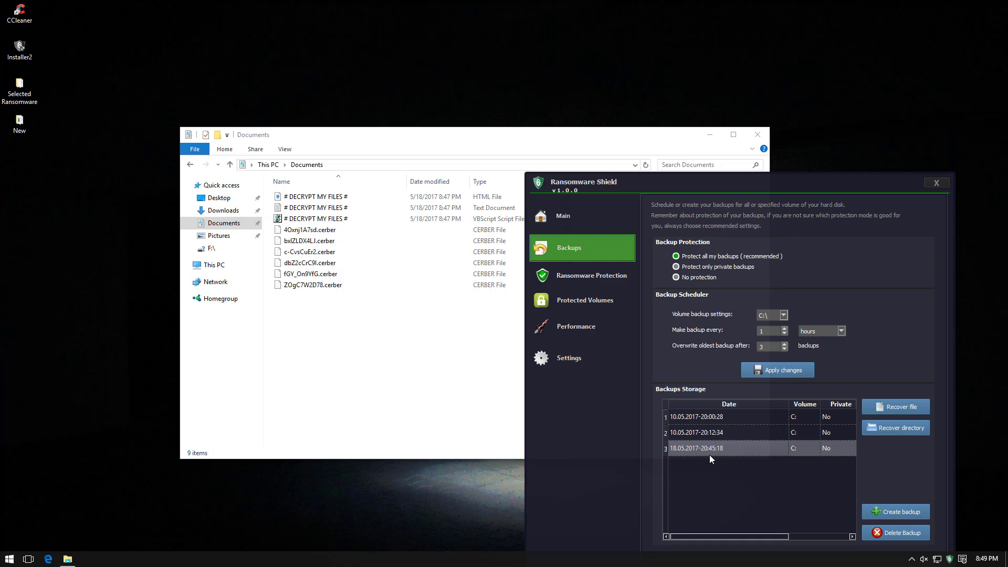
{"action": "left_click", "coordinate": [900, 409]}
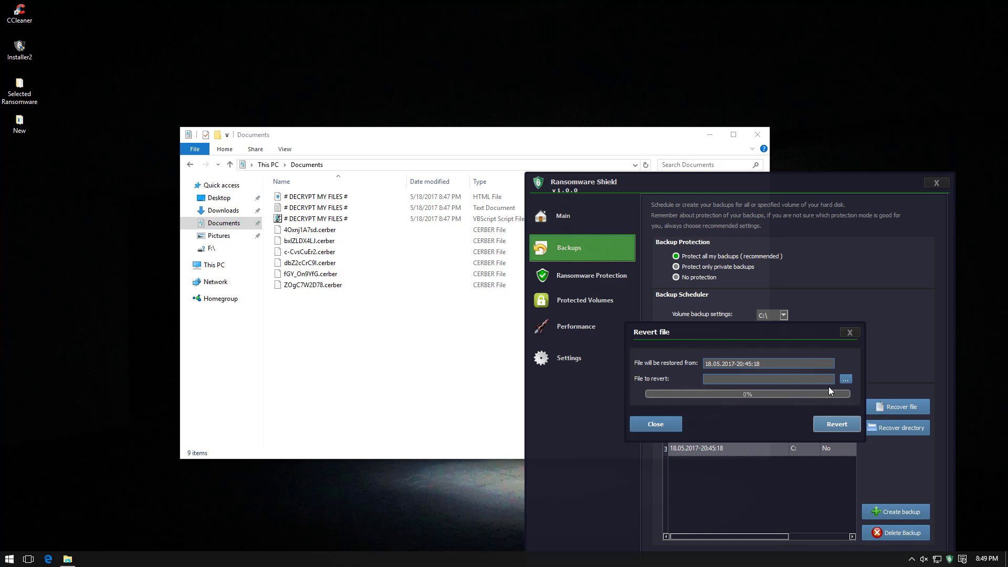
{"action": "left_click", "coordinate": [847, 379]}
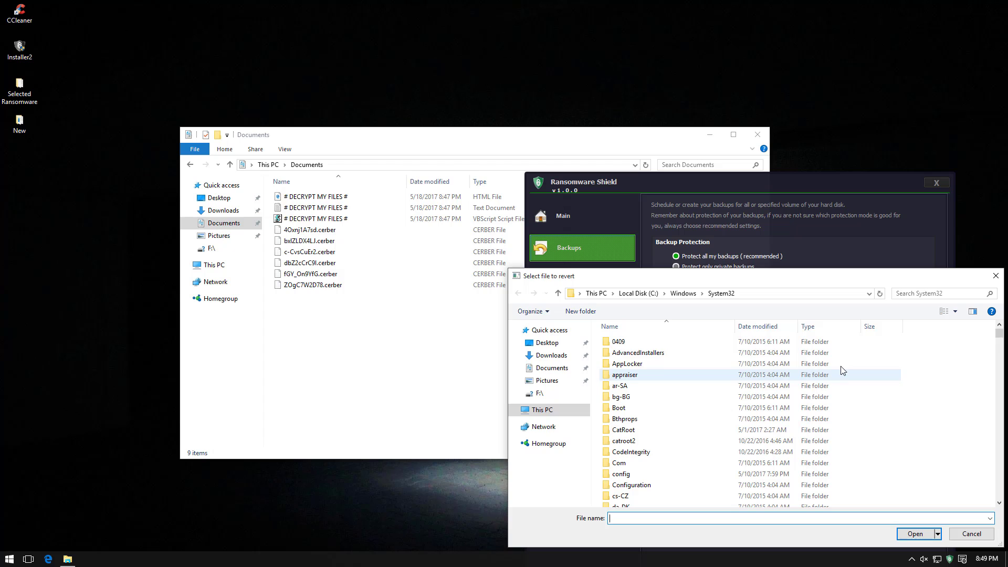
{"action": "double_click", "coordinate": [741, 385]}
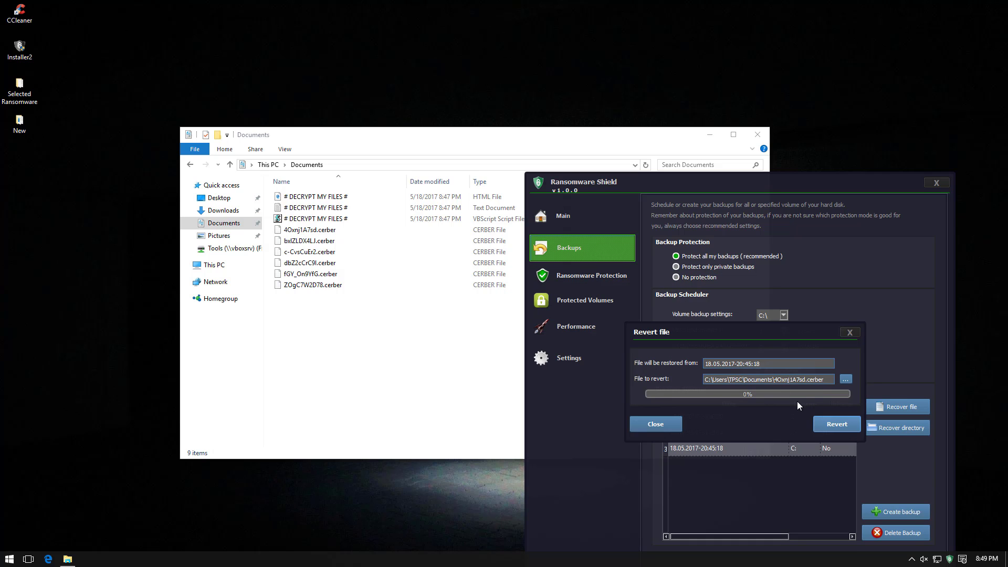
{"action": "left_click", "coordinate": [827, 424]}
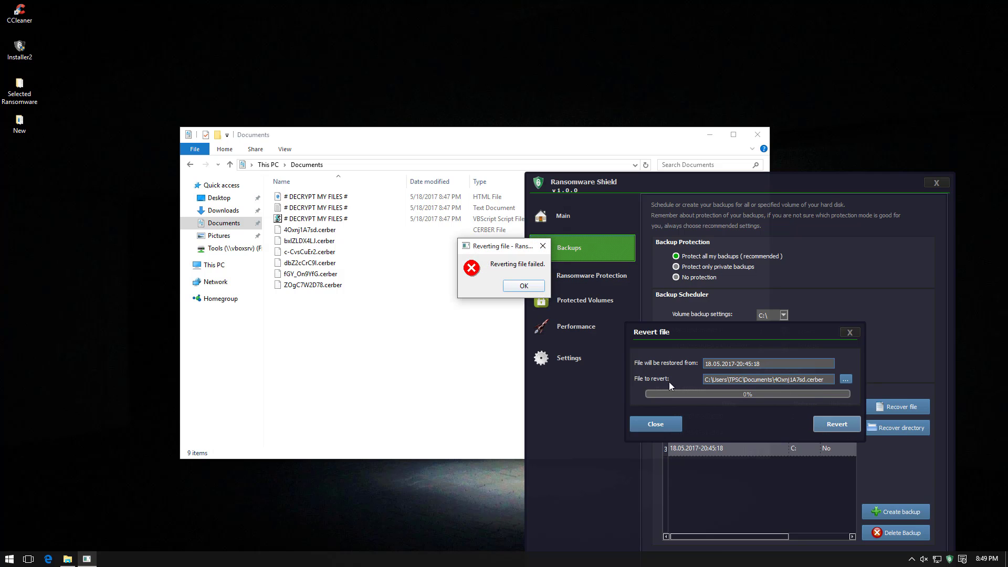
{"action": "left_click", "coordinate": [528, 289]}
Try reverting ZOgC7W2D78.cerber from the same backup and dismiss the failure
{"action": "left_click", "coordinate": [846, 378]}
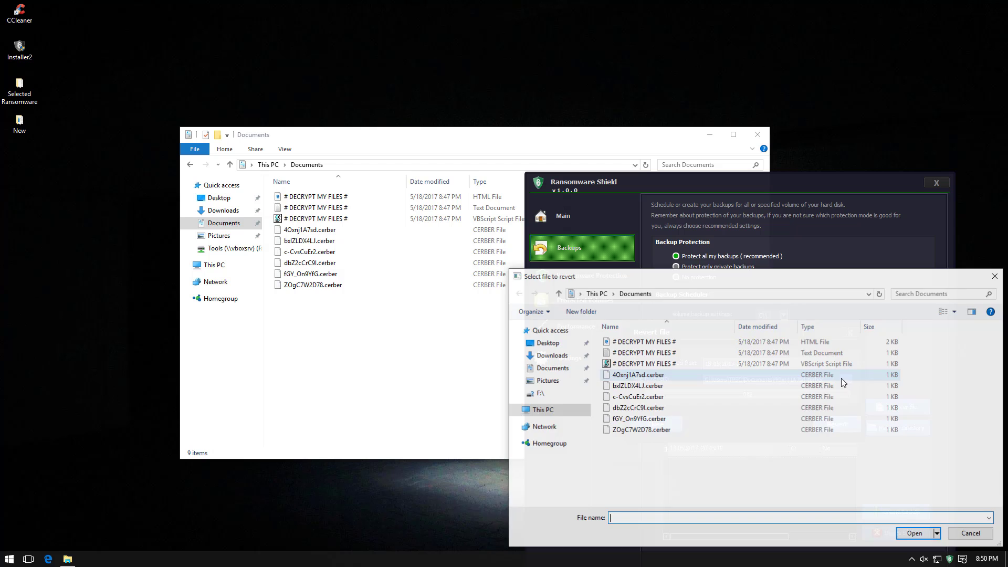
{"action": "left_click", "coordinate": [660, 429]}
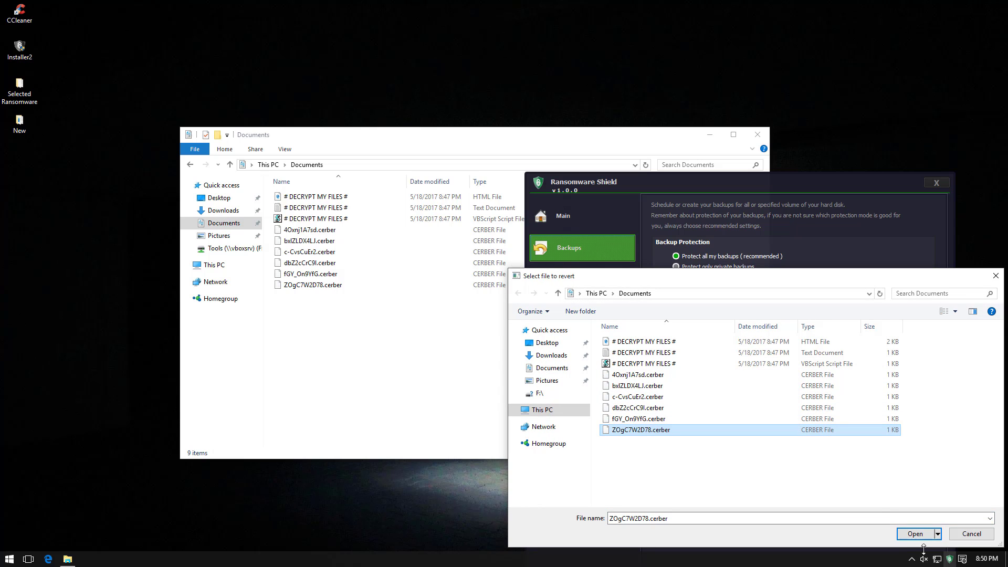
{"action": "double_click", "coordinate": [824, 432]}
{"action": "left_click", "coordinate": [830, 425]}
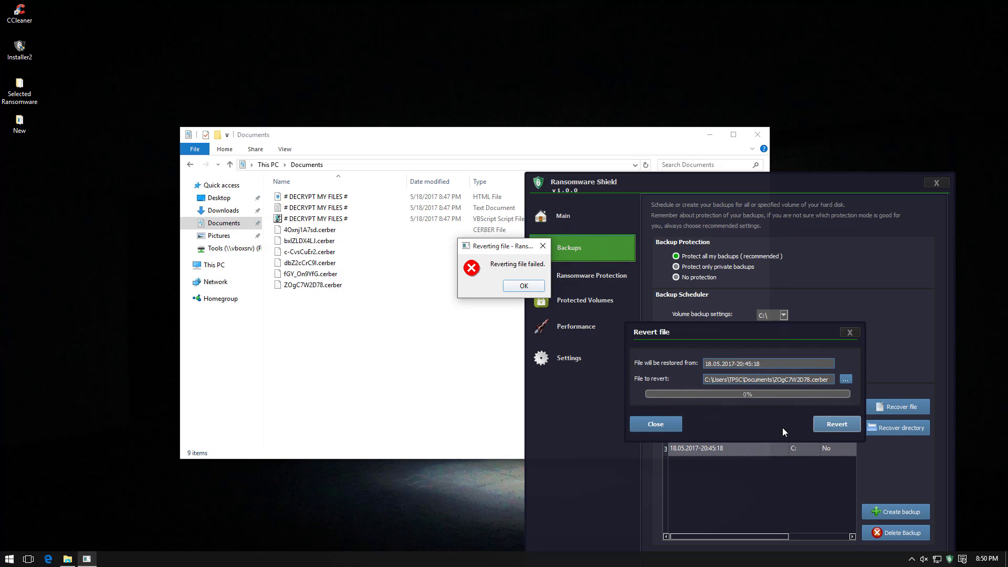
{"action": "left_click", "coordinate": [535, 287]}
Revert the whole Documents folder from the 18.05.2017-20:45:18 backup and acknowledge success
{"action": "left_click", "coordinate": [656, 425]}
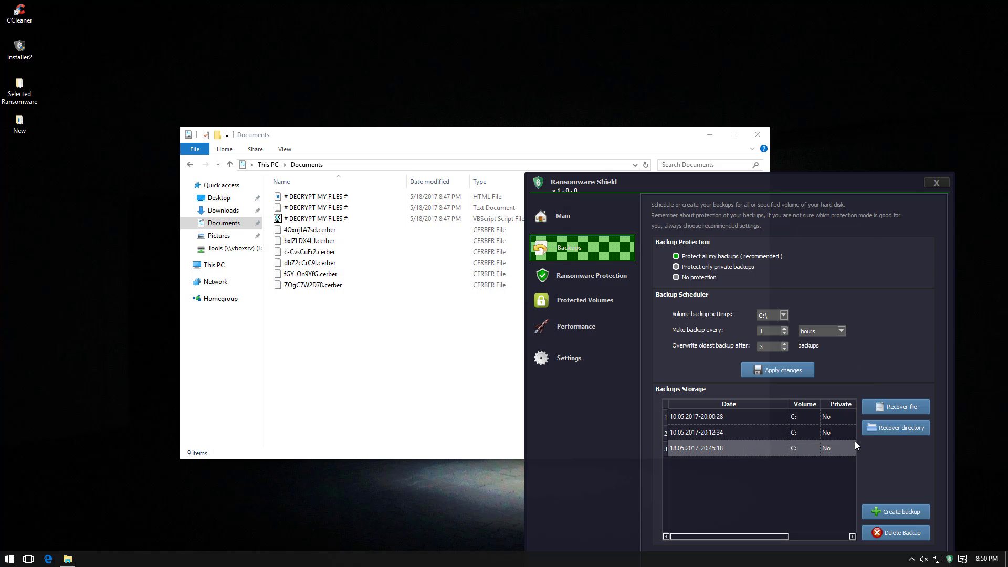
{"action": "left_click", "coordinate": [882, 429]}
{"action": "left_click", "coordinate": [858, 384]}
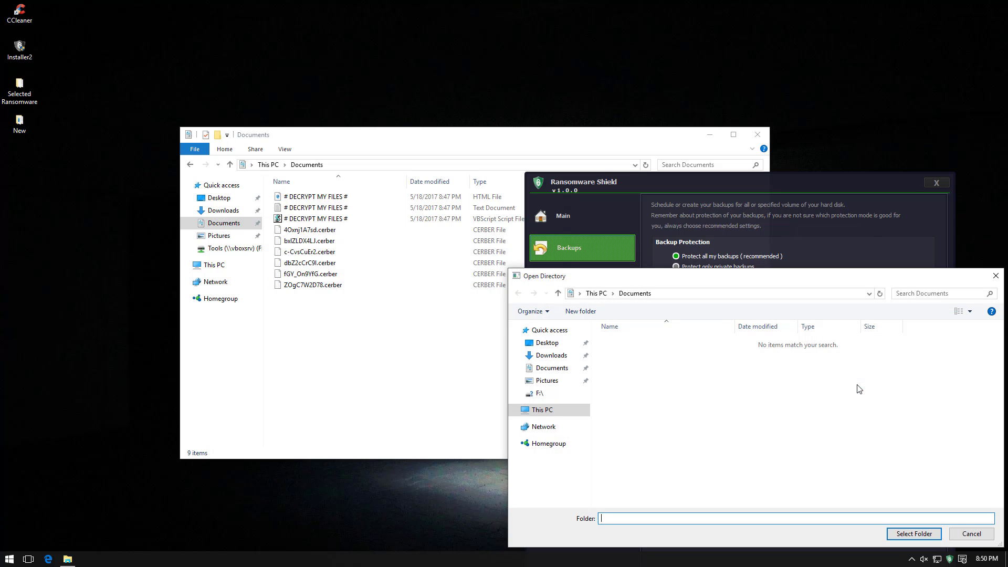
{"action": "left_click", "coordinate": [553, 371]}
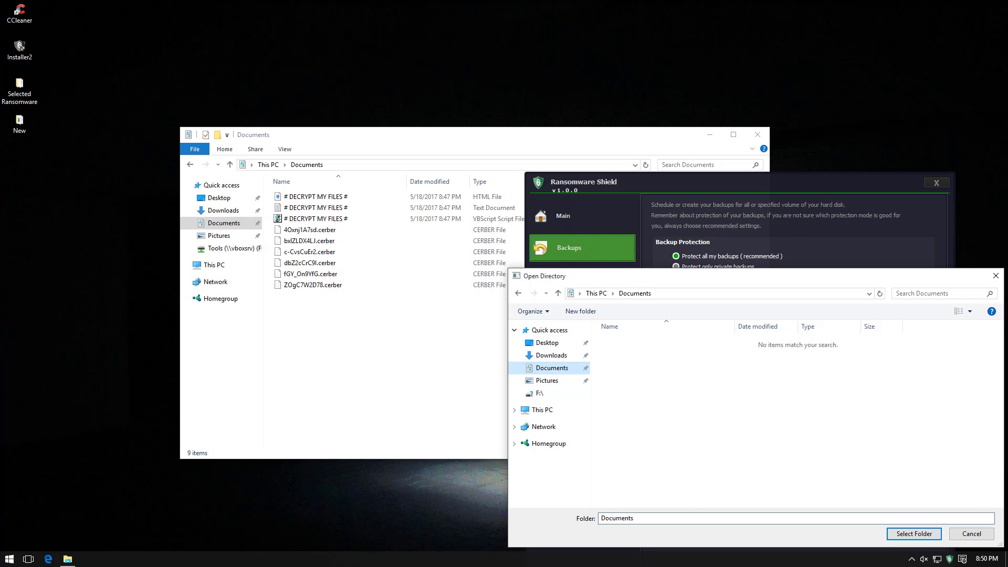
{"action": "left_click", "coordinate": [909, 534]}
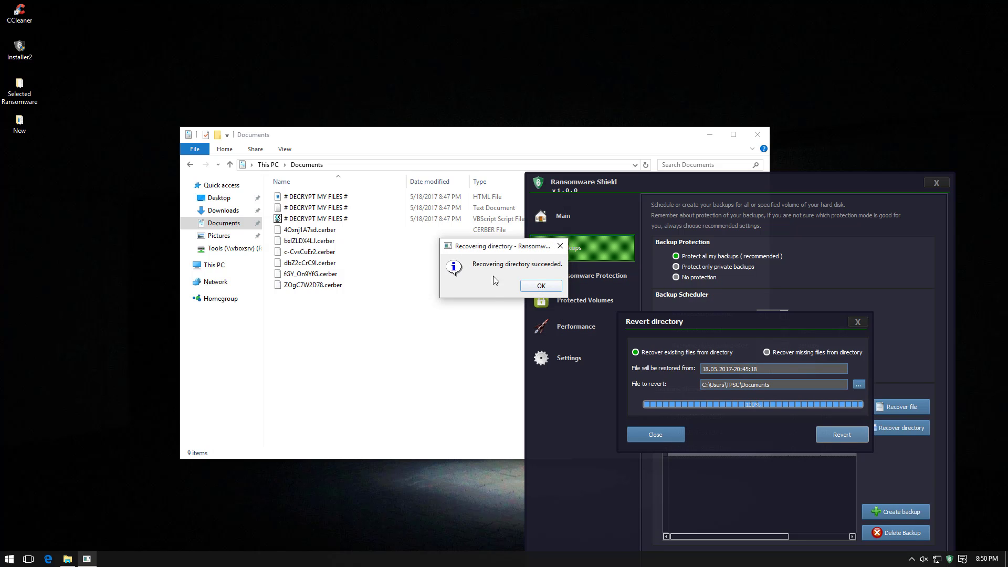
{"action": "left_click", "coordinate": [540, 287]}
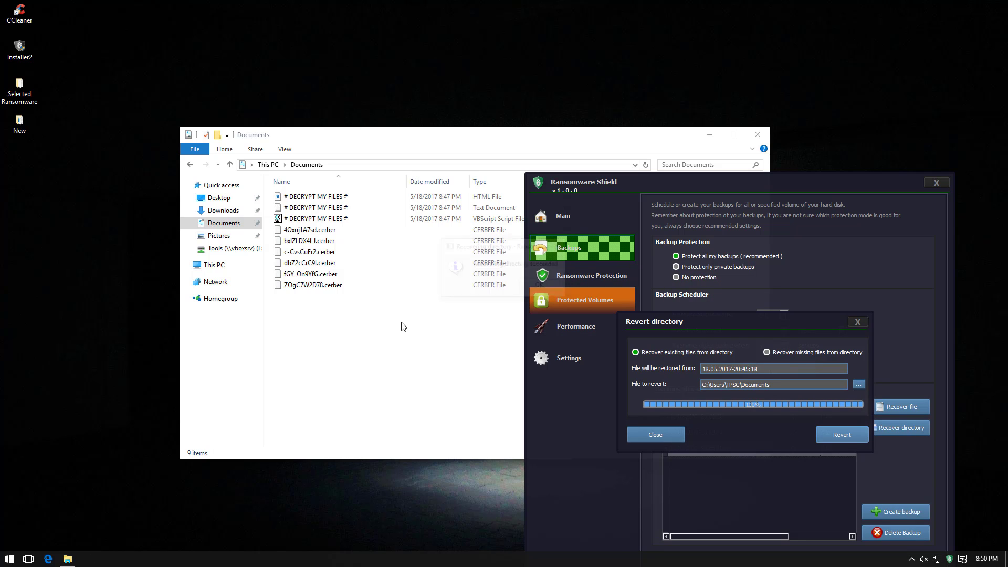
Refresh and recheck Documents, finding the .cerber files remain, then close Explorer
{"action": "right_click", "coordinate": [370, 329]}
{"action": "left_click", "coordinate": [393, 366]}
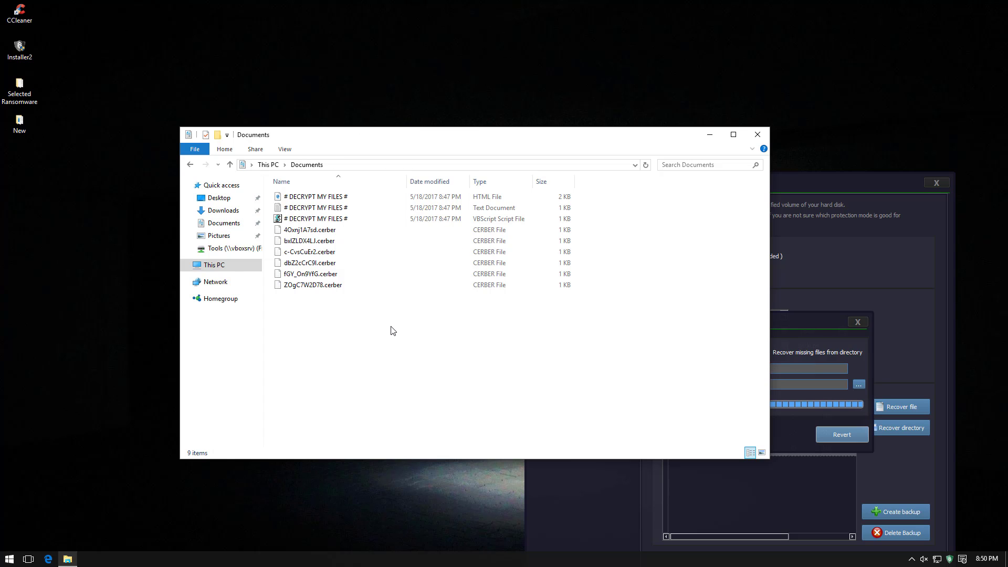
{"action": "left_click", "coordinate": [223, 223]}
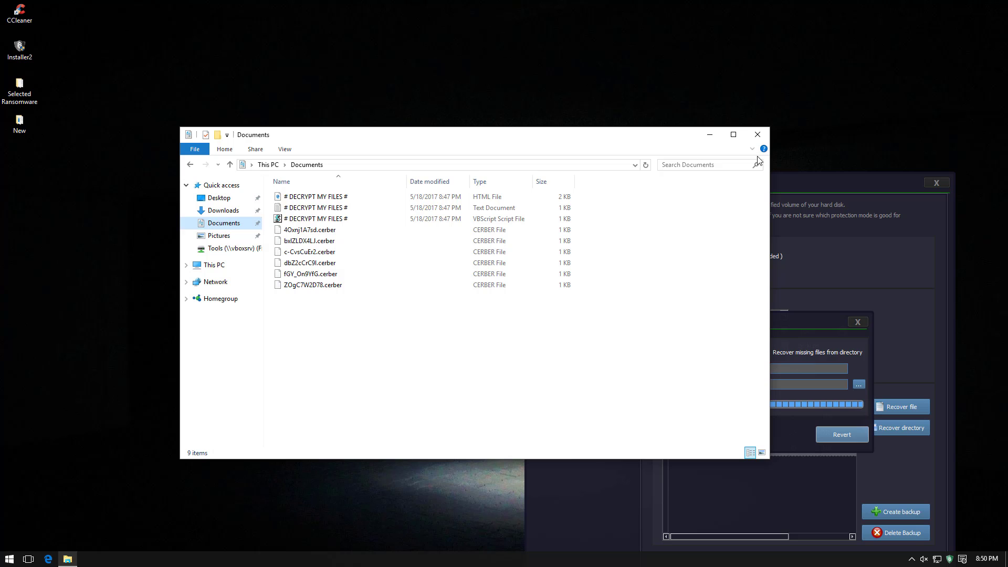
{"action": "left_click", "coordinate": [759, 133]}
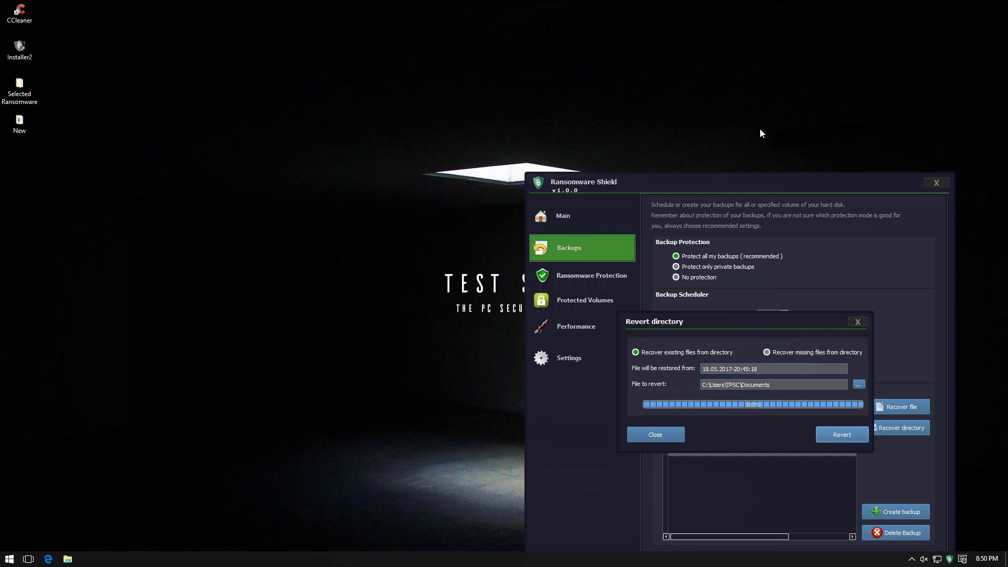
Close the Revert directory window, move Ransomware Shield aside, and launch Petya (Green).exe
{"action": "left_click", "coordinate": [656, 434]}
{"action": "left_click_drag", "start_coordinate": [736, 189], "coordinate": [661, 166]}
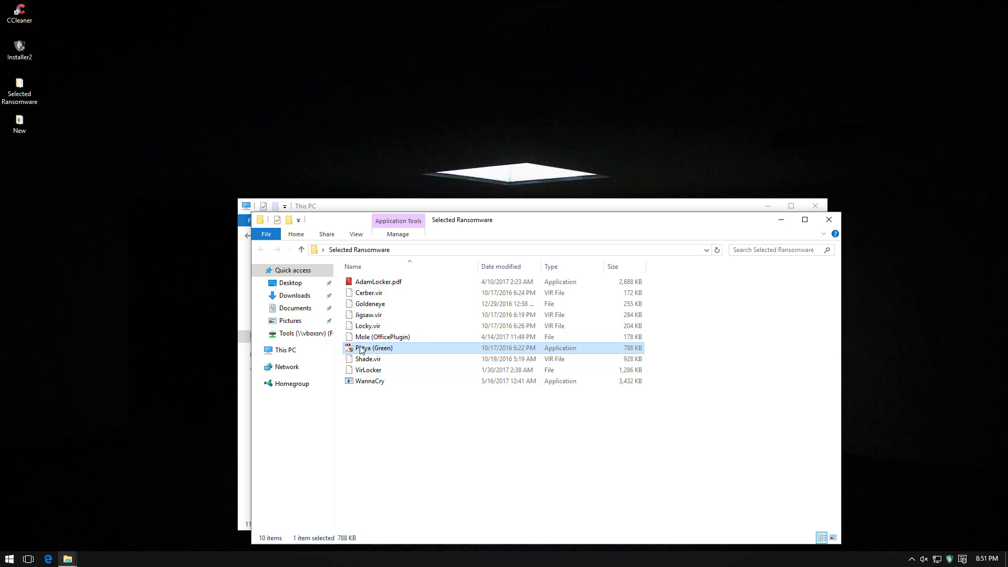
{"action": "double_click", "coordinate": [369, 348]}
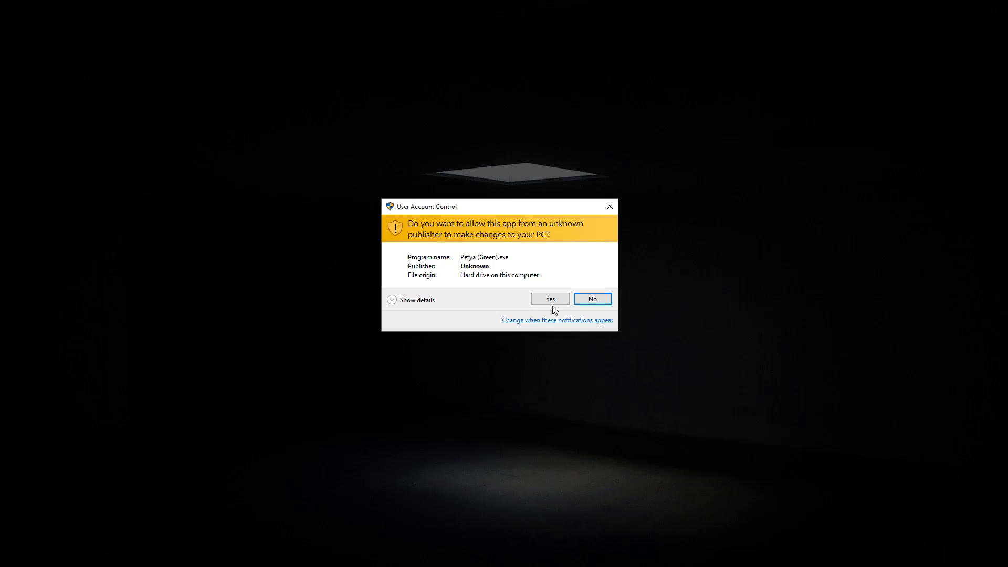
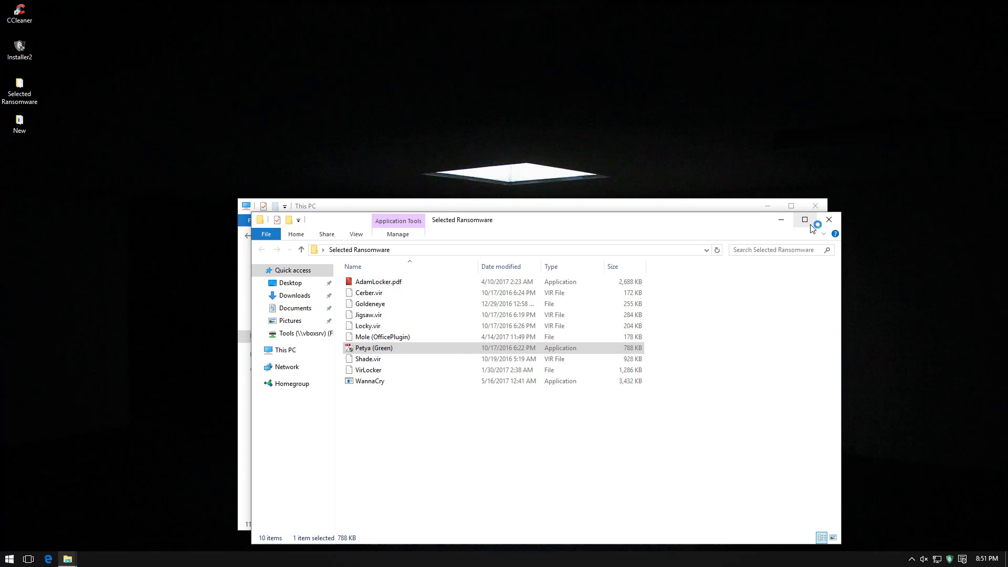
In the Selected Ransomware folder, rename the Goldeneye sample to Goldeneye.exe, then close the folder window
{"action": "left_click", "coordinate": [828, 220]}
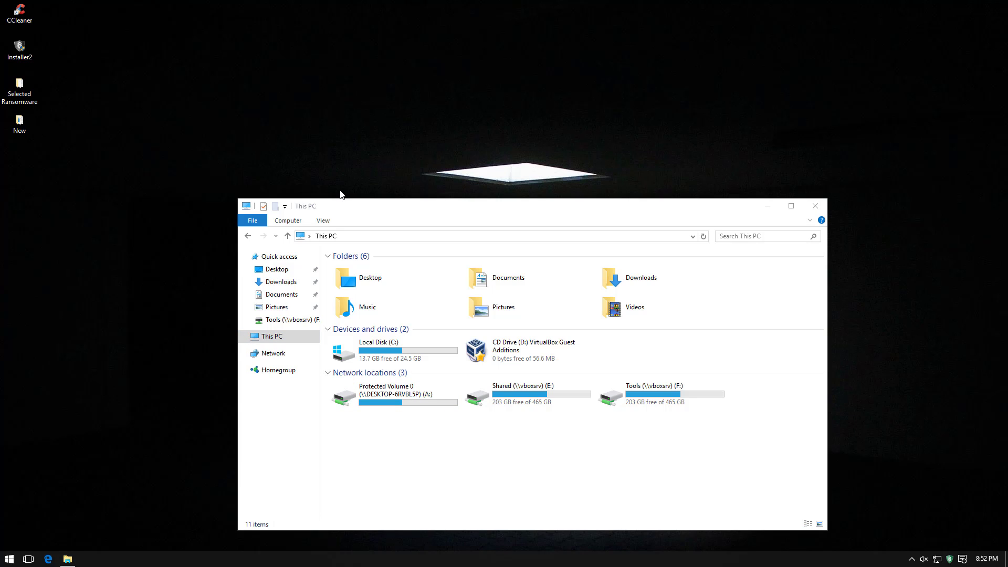
{"action": "double_click", "coordinate": [19, 94]}
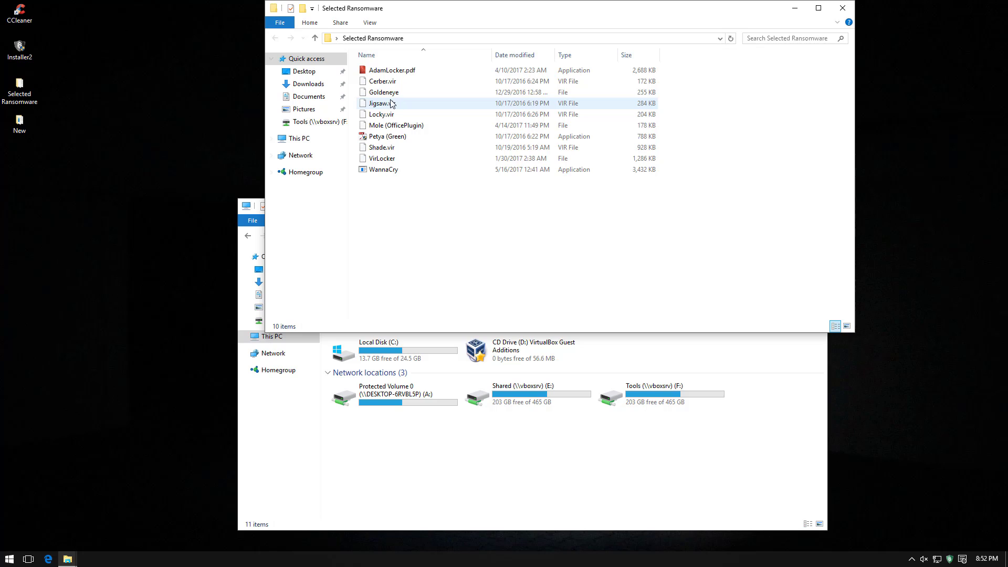
{"action": "left_click", "coordinate": [402, 93]}
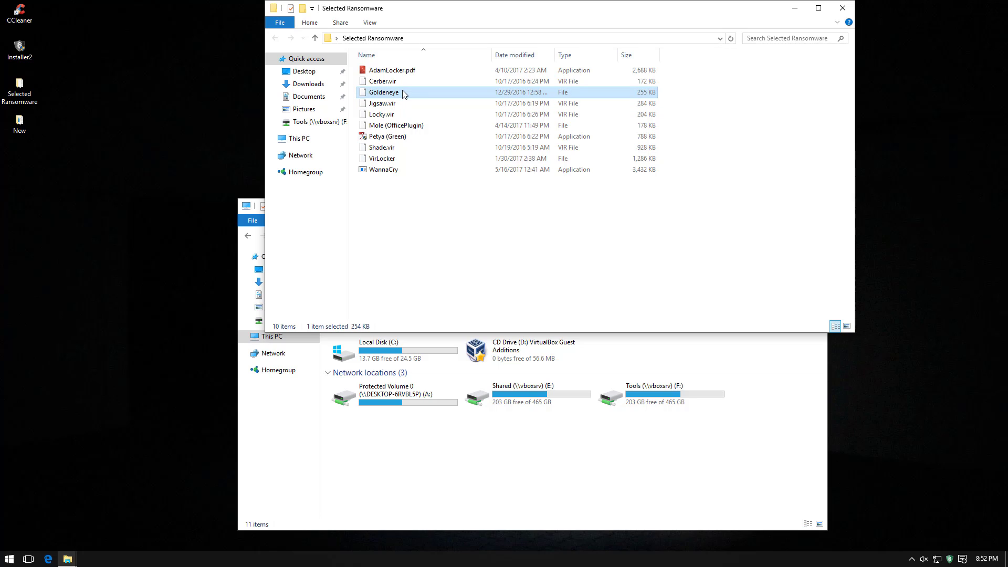
{"action": "key", "text": "F2"}
{"action": "key", "text": "End"}
{"action": "type", "text": ".exe"}
{"action": "key", "text": "Return"}
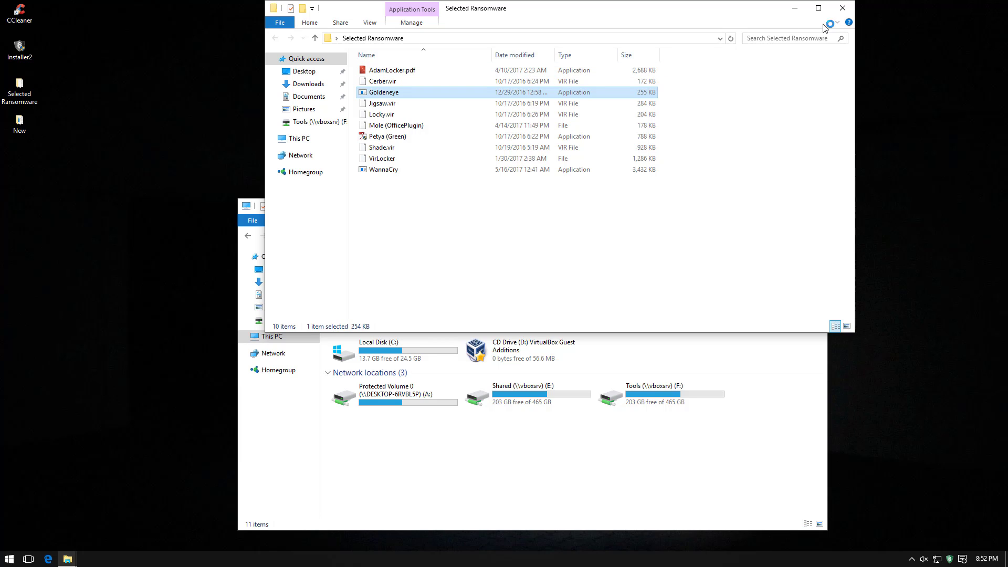
{"action": "left_click", "coordinate": [842, 7]}
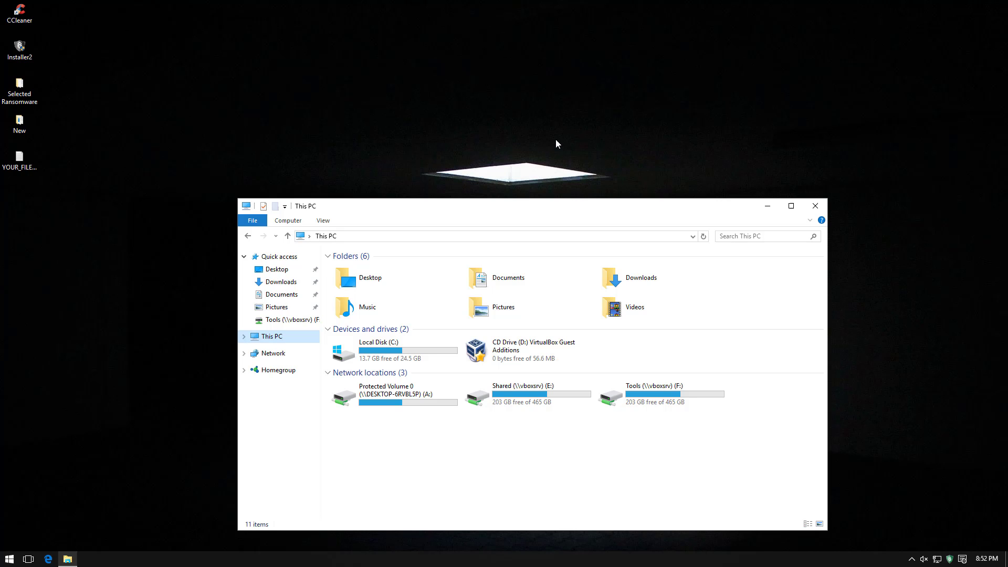
Read the GOLDENEYE ransom note in Notepad, close it, and view Pictures' .t7xJQDUq-encrypted files
{"action": "left_click", "coordinate": [18, 166]}
{"action": "double_click", "coordinate": [18, 167]}
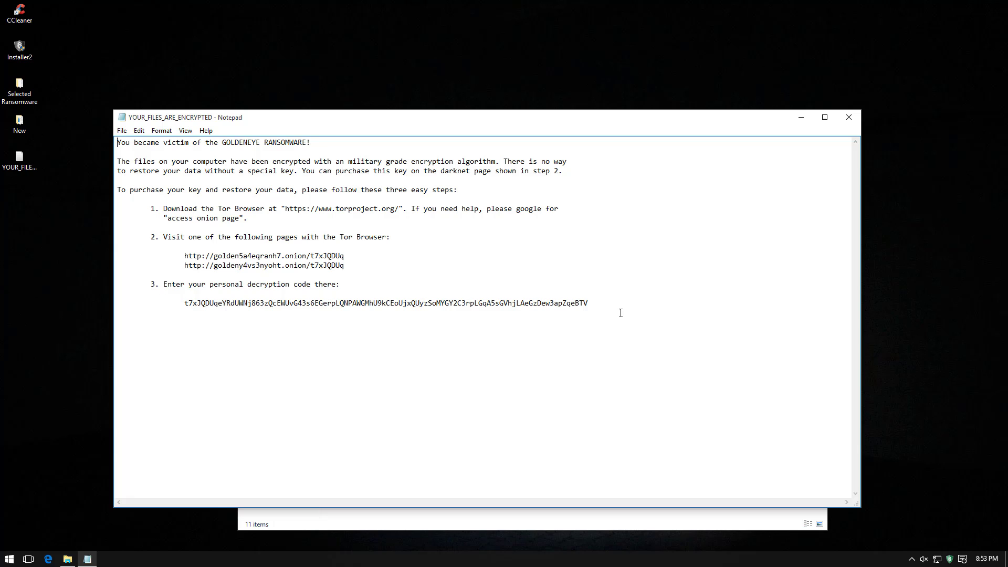
{"action": "left_click_drag", "start_coordinate": [620, 313], "coordinate": [594, 116]}
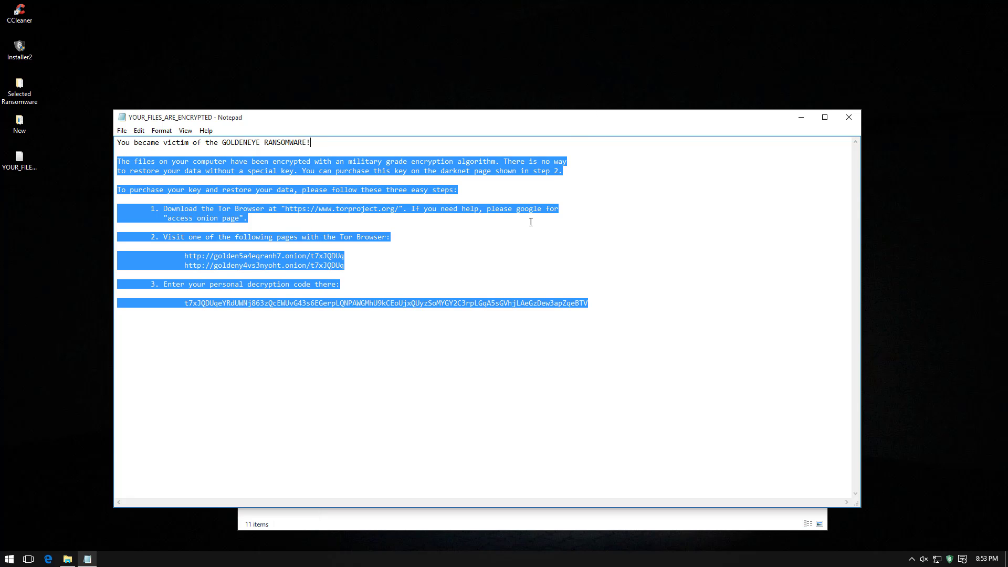
{"action": "left_click", "coordinate": [849, 117]}
{"action": "left_click", "coordinate": [283, 308]}
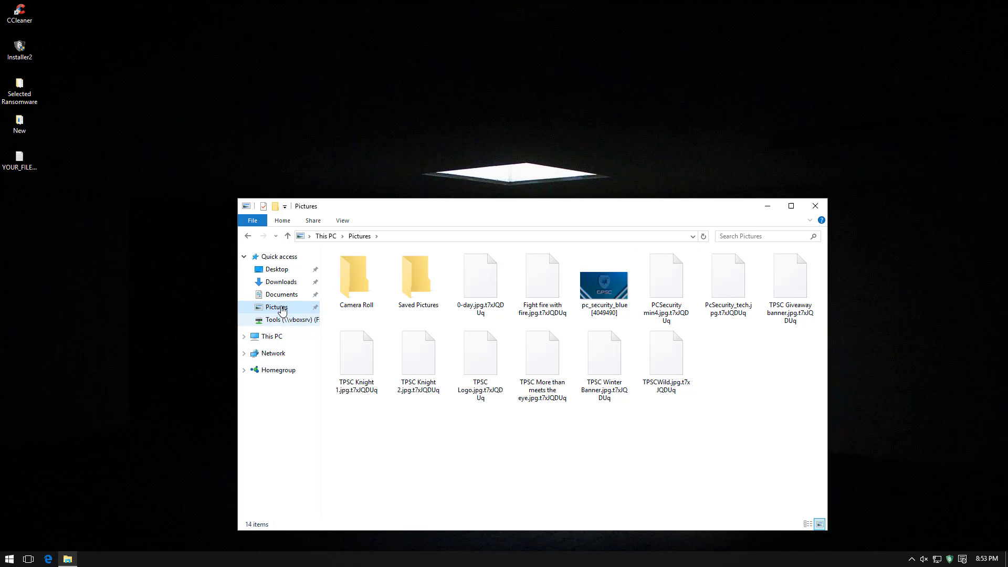
Check Documents for .t7xJQDUq files, then open Protected Volume 0 (A:) from This PC twice
{"action": "left_click", "coordinate": [281, 298]}
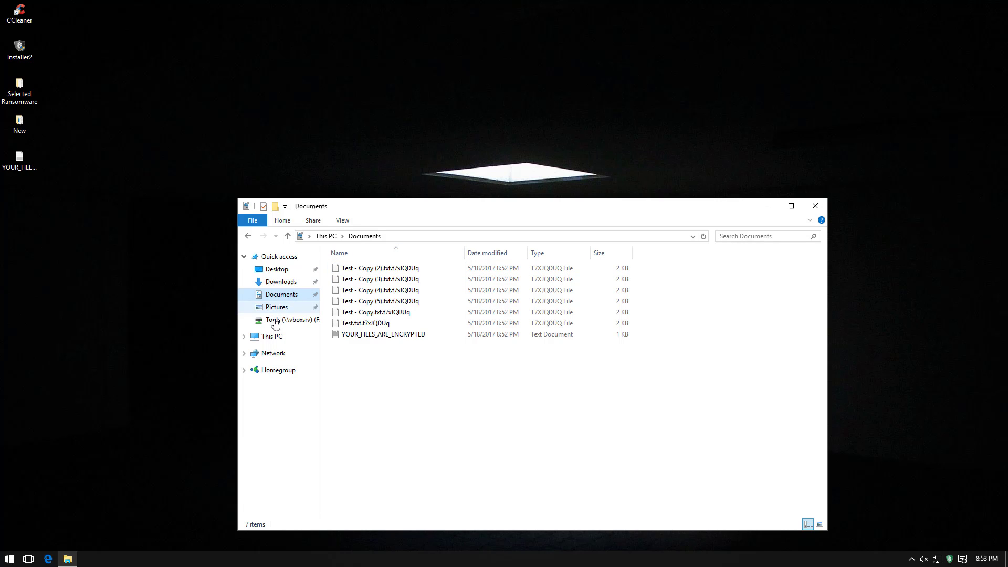
{"action": "left_click", "coordinate": [277, 336]}
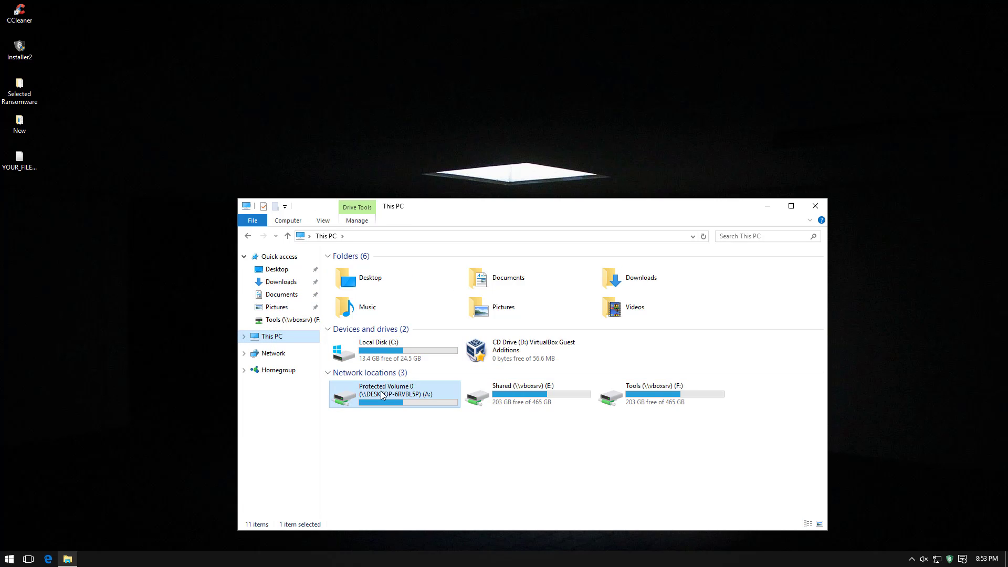
{"action": "double_click", "coordinate": [383, 394]}
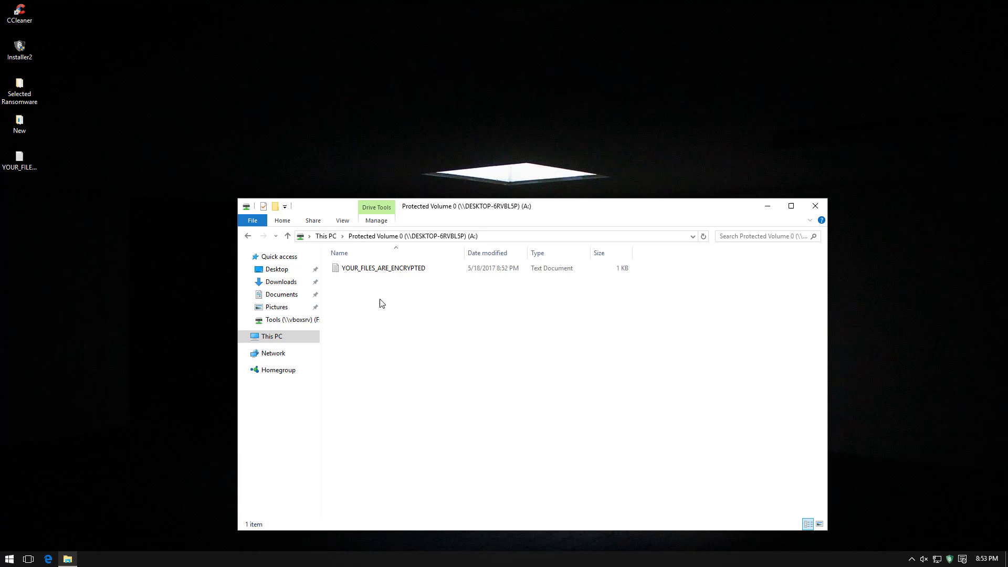
{"action": "left_click", "coordinate": [297, 337]}
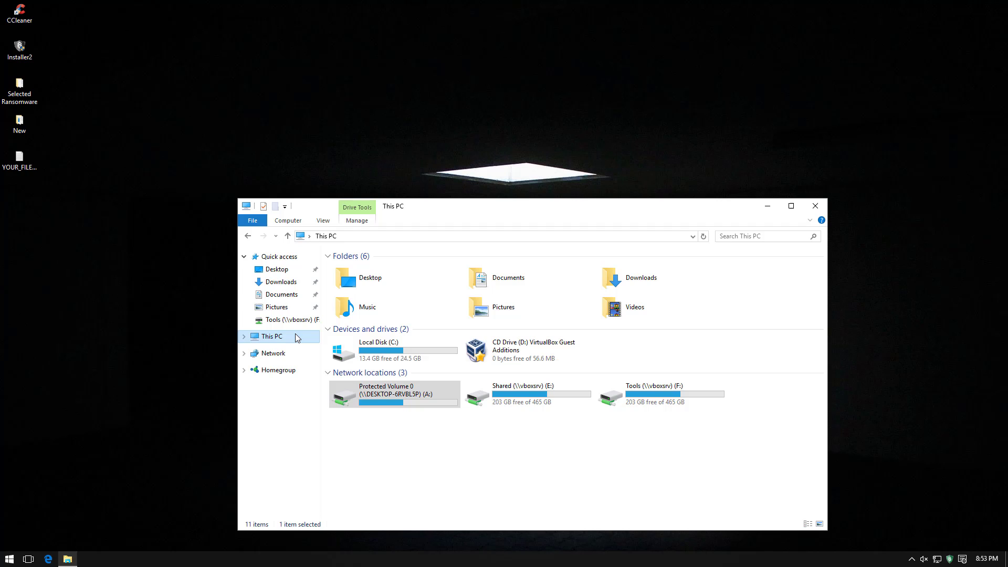
{"action": "double_click", "coordinate": [387, 388]}
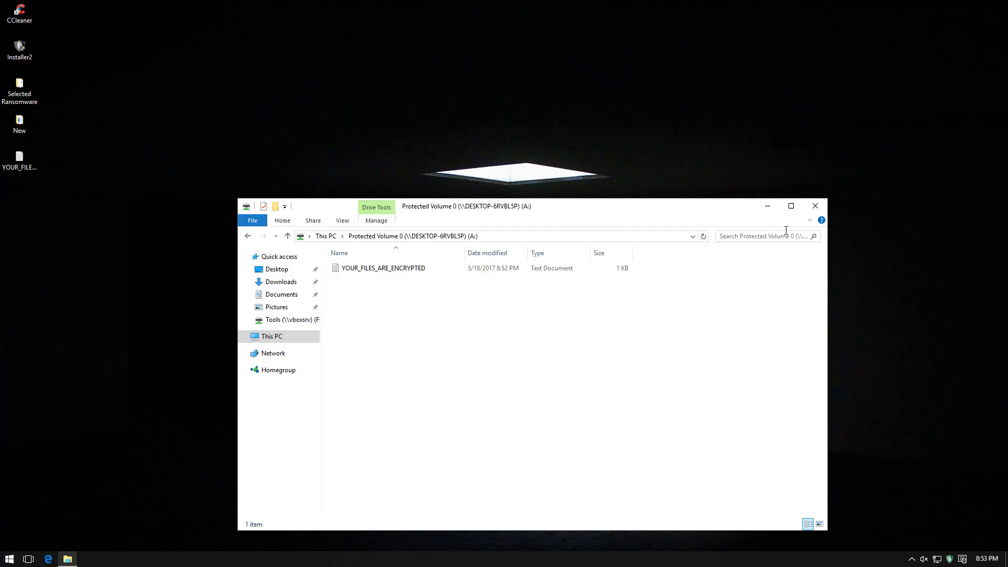
Close File Explorer and bring up Ransomware Shield's Ransomware Protection page listing 556 filetraps
{"action": "left_click", "coordinate": [814, 206]}
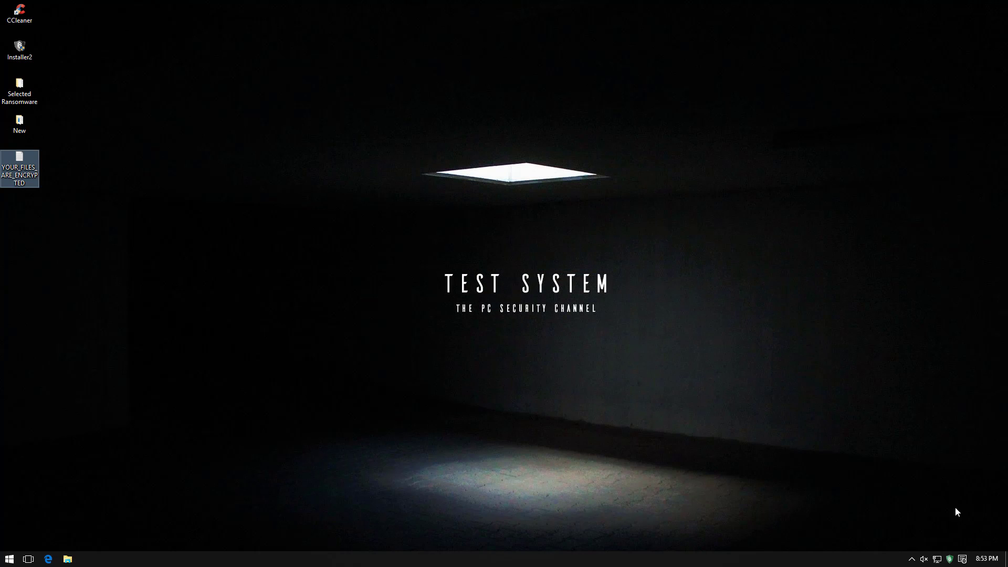
{"action": "left_click", "coordinate": [950, 560]}
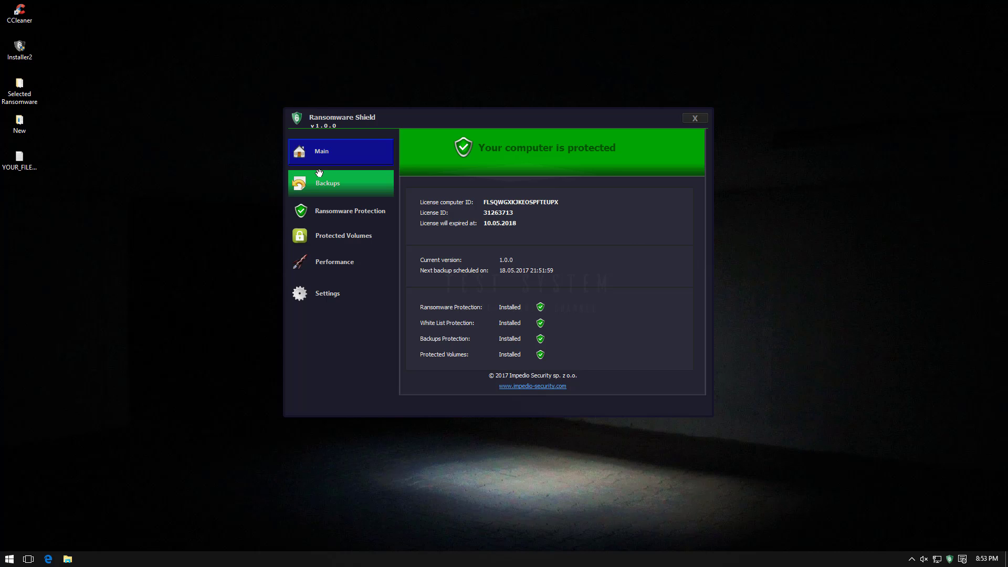
{"action": "left_click", "coordinate": [327, 215]}
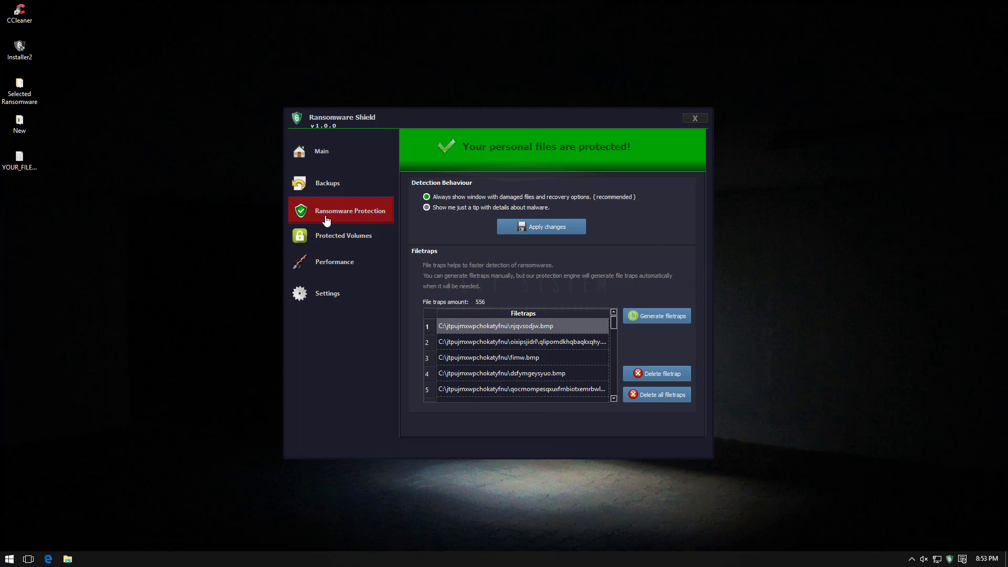